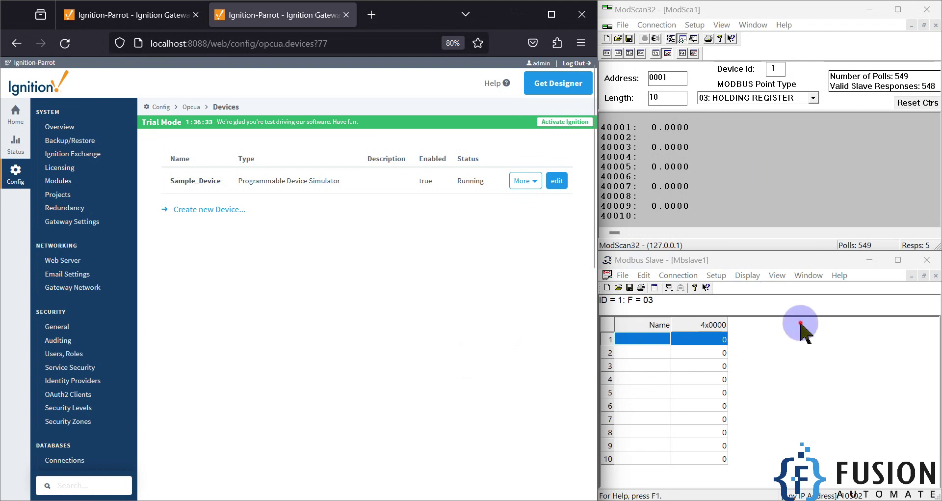
pyautogui.click(802, 338)
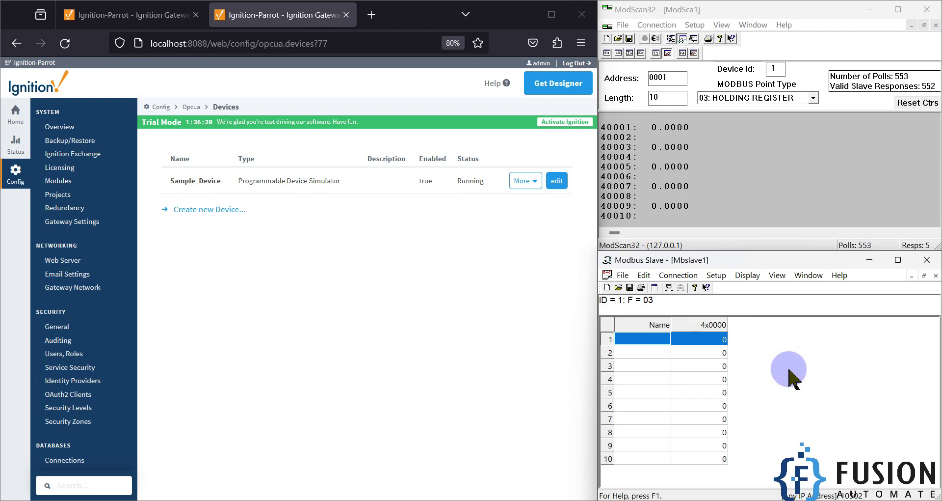
pyautogui.click(768, 155)
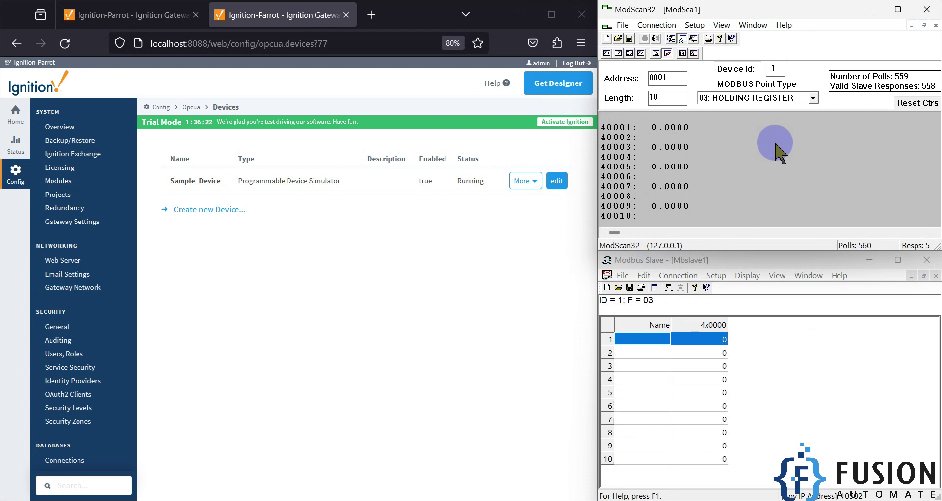
pyautogui.click(452, 314)
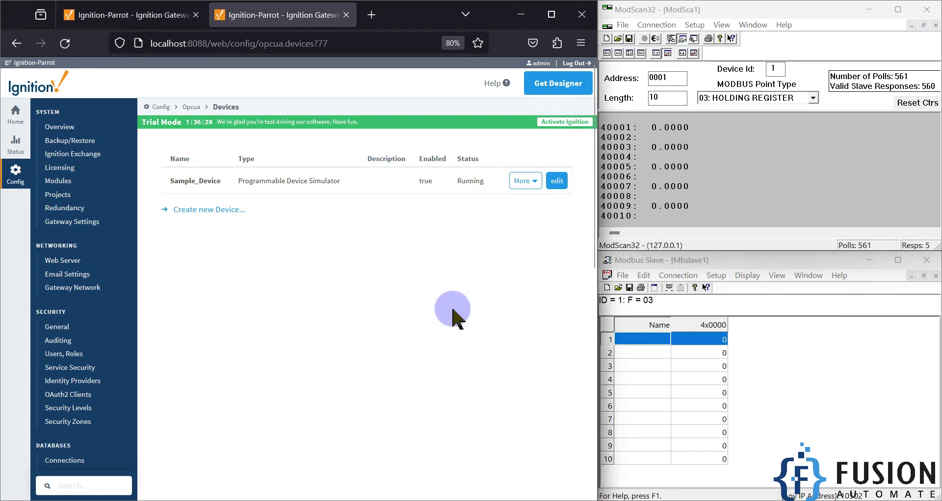
# - In ModScan32, write the floating-point value 55.5 to holding register 40001
pyautogui.doubleClick(658, 127)
pyautogui.doubleClick(781, 143)
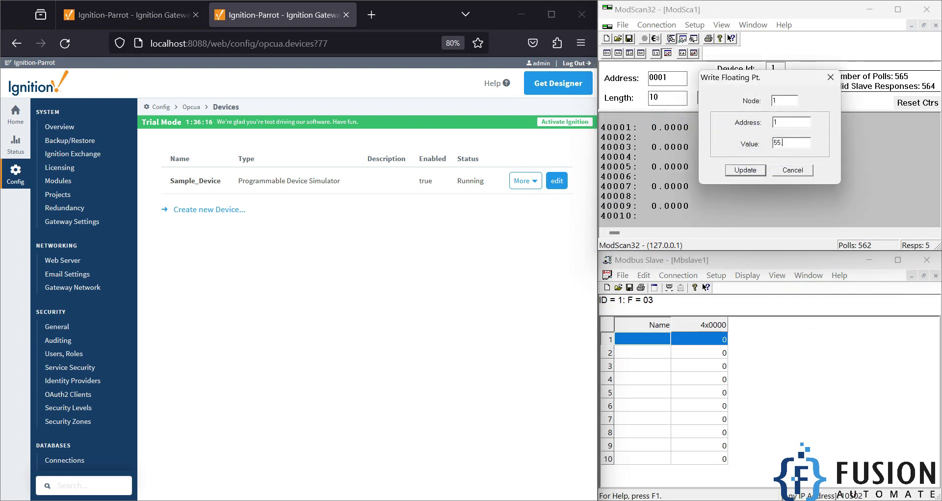
pyautogui.press('Return')
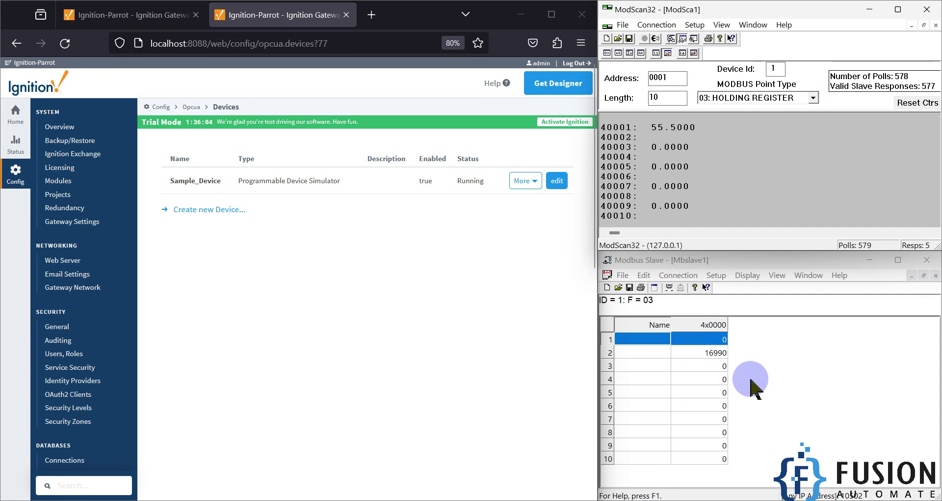
# - In the Ignition gateway, start creating a new device connection that uses the Modbus TCP driver
pyautogui.click(353, 281)
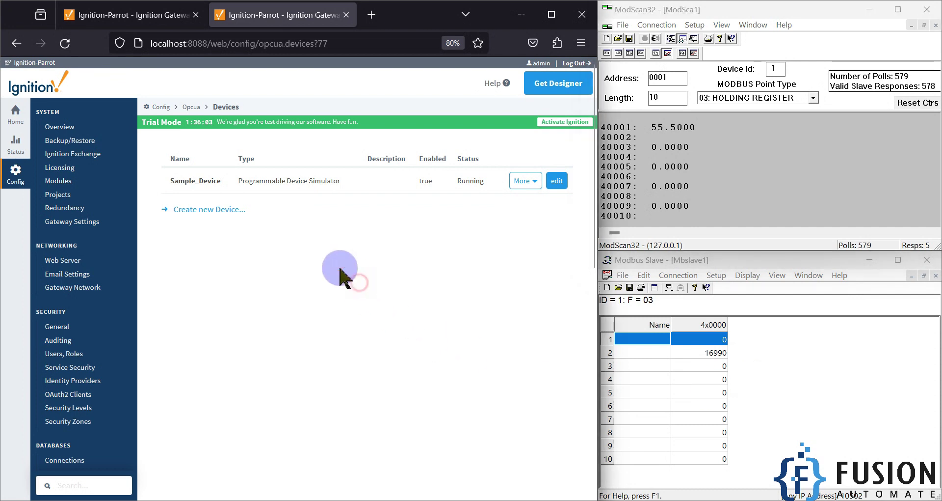
pyautogui.click(225, 211)
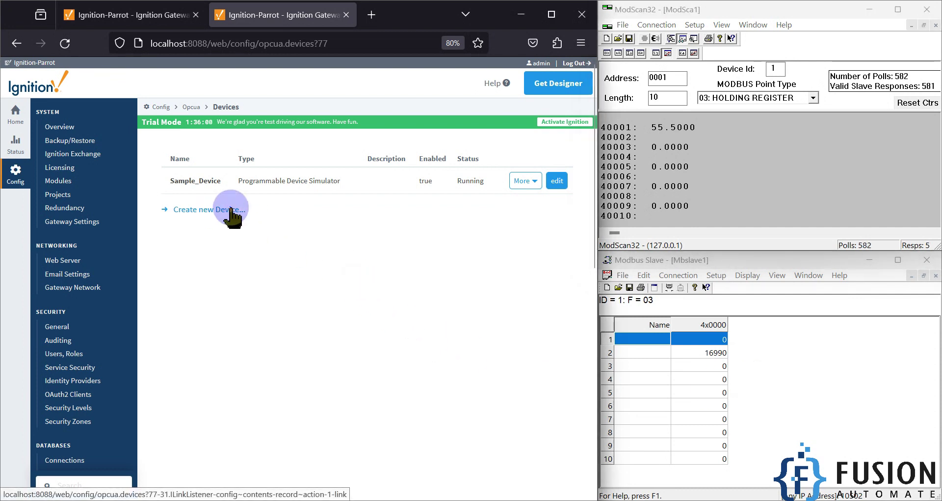
pyautogui.scroll(-5, 315, 252)
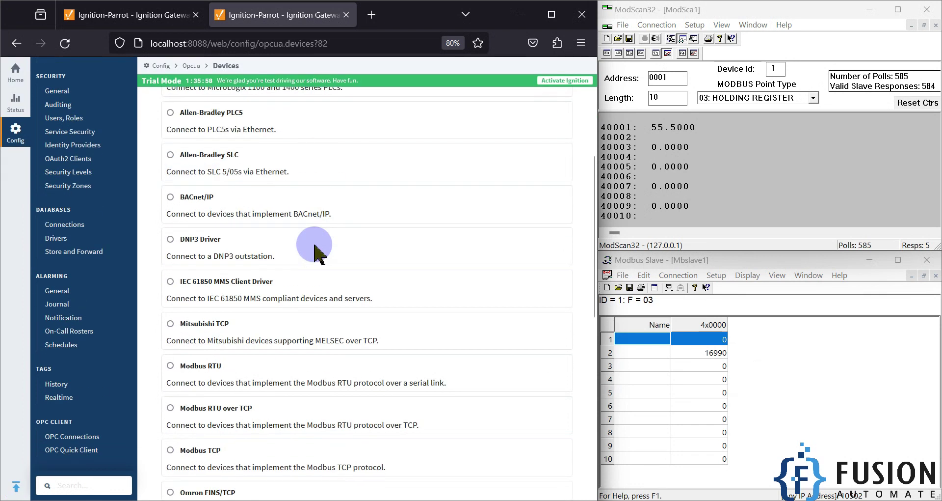
pyautogui.scroll(-4, 231, 341)
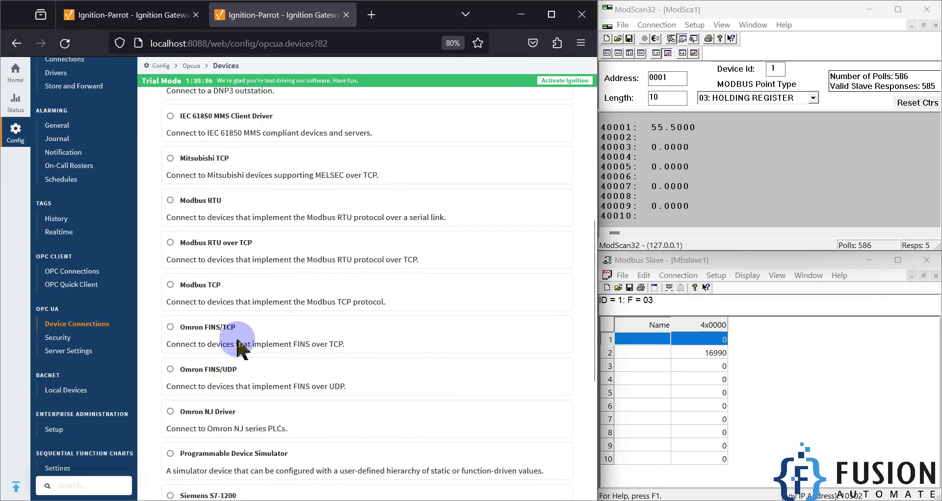
pyautogui.click(209, 282)
pyautogui.click(822, 354)
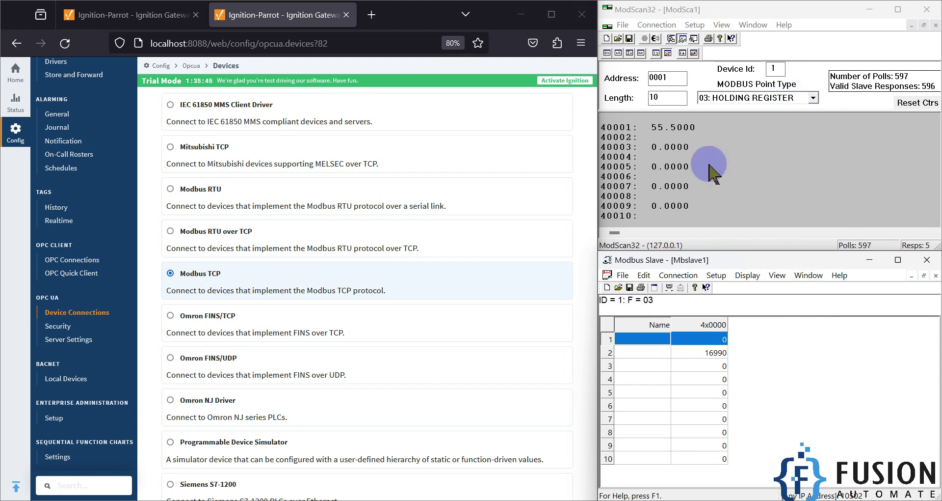
pyautogui.scroll(-2, 451, 243)
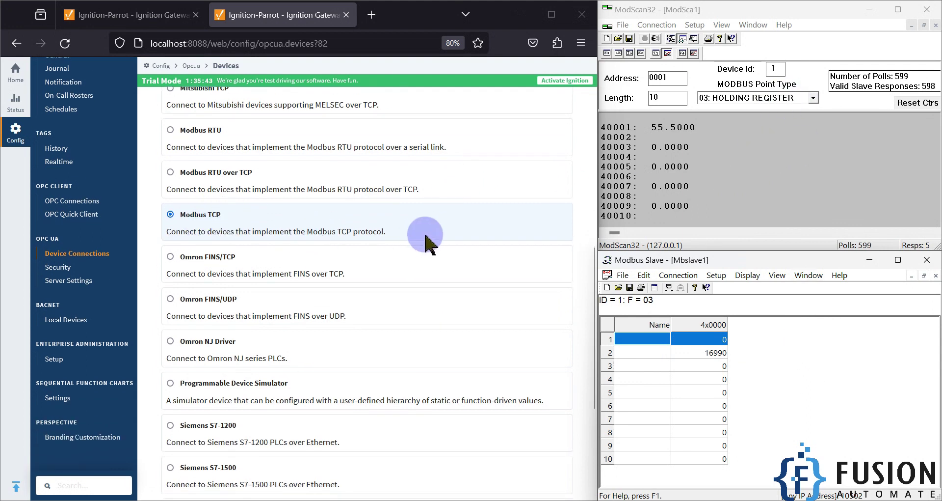
pyautogui.scroll(-5, 417, 245)
pyautogui.click(368, 444)
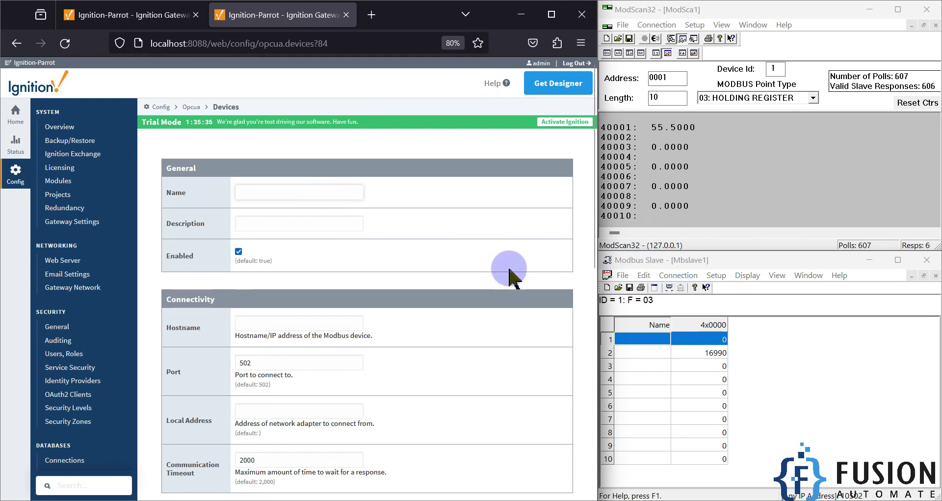
# - Name the new device Modbus Slave and set its hostname to 127.0.0.1
pyautogui.click(361, 194)
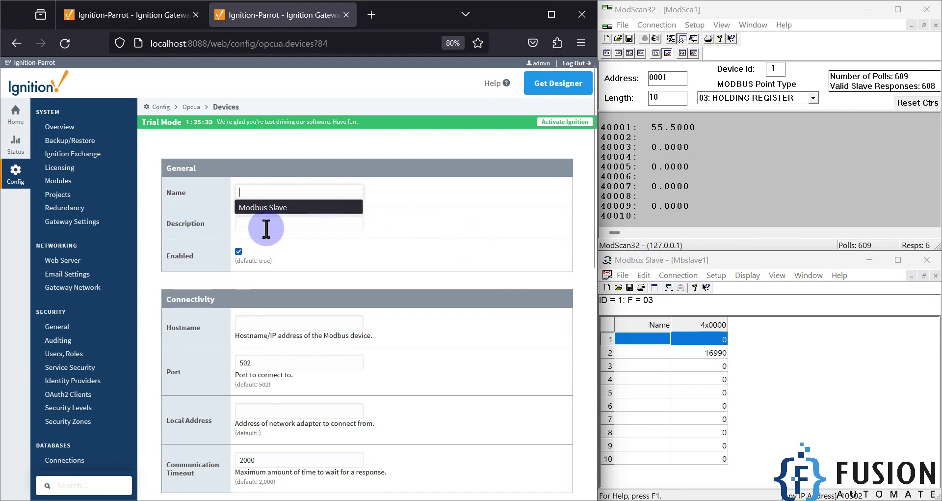
pyautogui.click(279, 207)
pyautogui.click(265, 323)
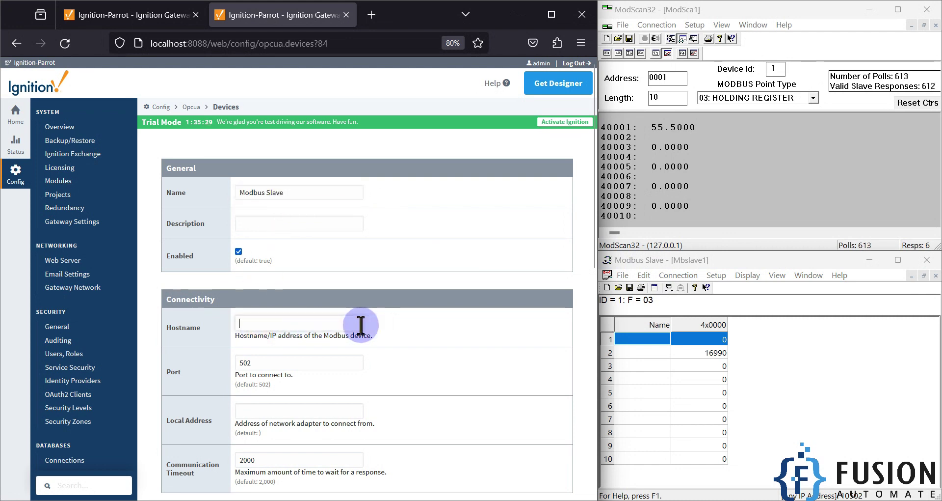
pyautogui.click(837, 337)
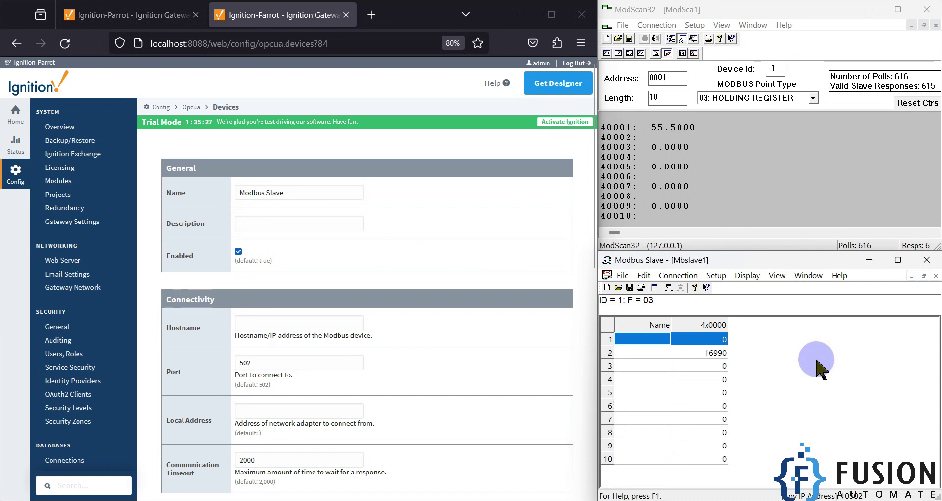
pyautogui.click(311, 324)
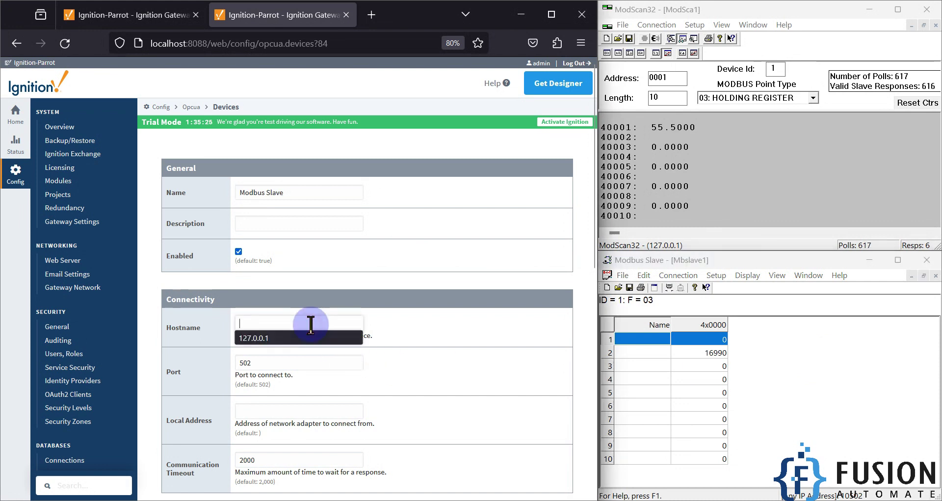
pyautogui.click(295, 338)
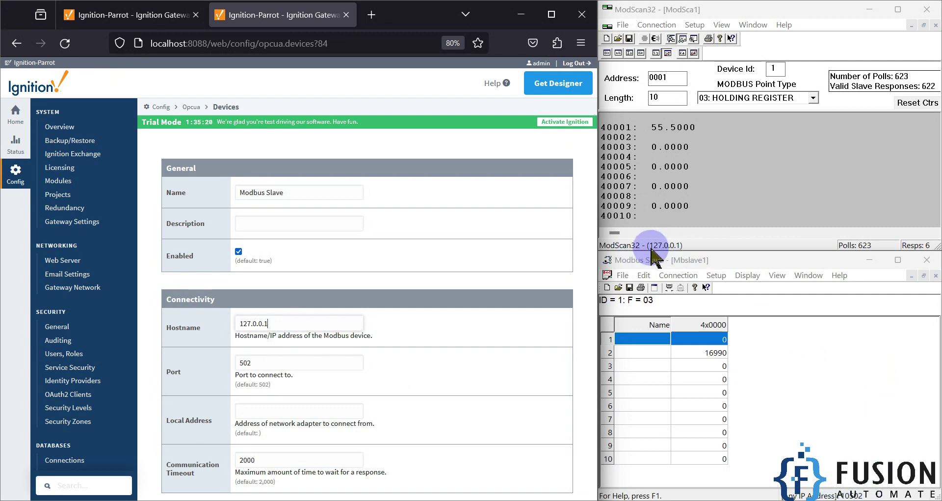
# - Set the connection port to 10502 and create the device
pyautogui.click(296, 365)
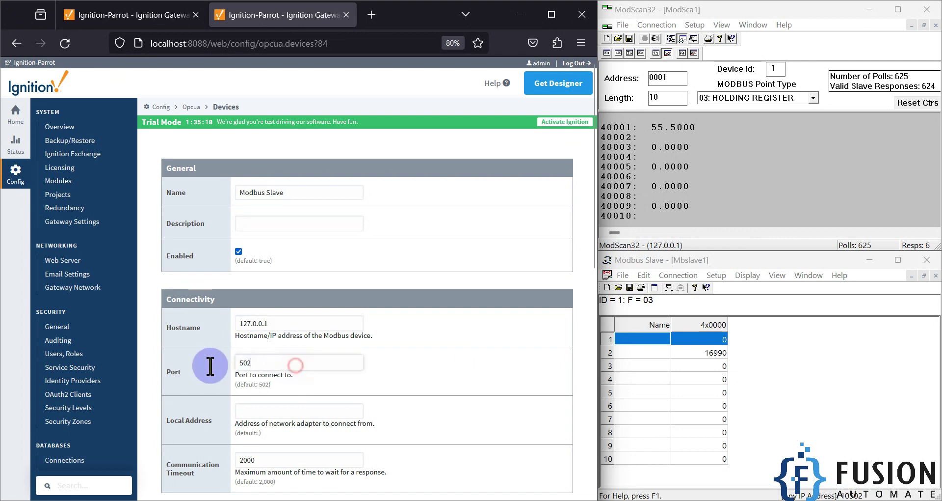
pyautogui.write('10')
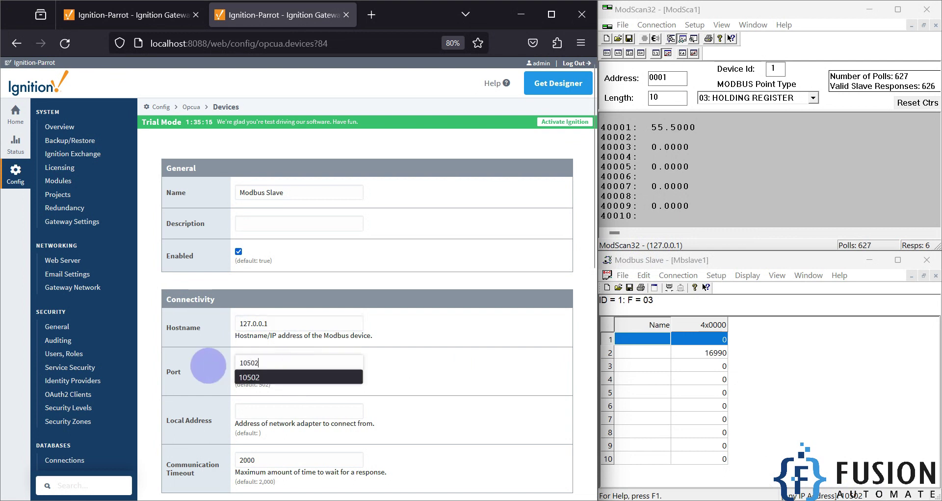
pyautogui.write('502')
pyautogui.scroll(-3, 539, 363)
pyautogui.click(382, 372)
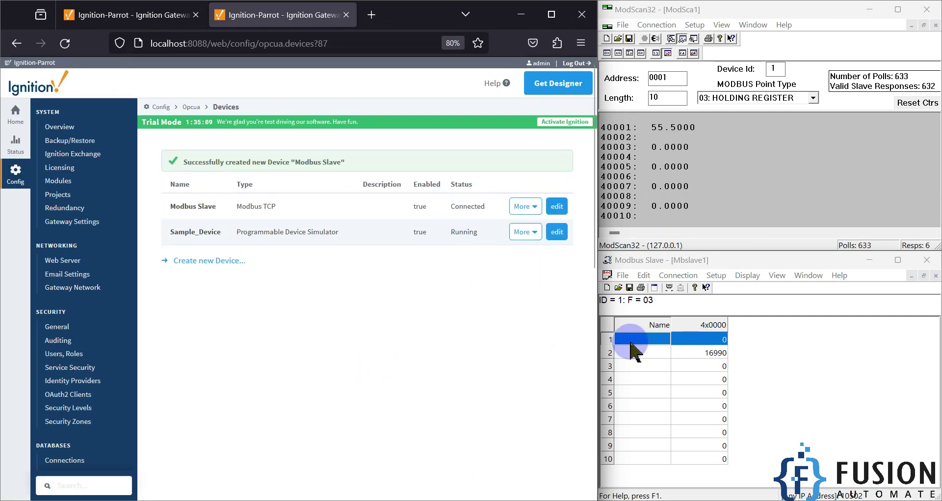
pyautogui.doubleClick(455, 205)
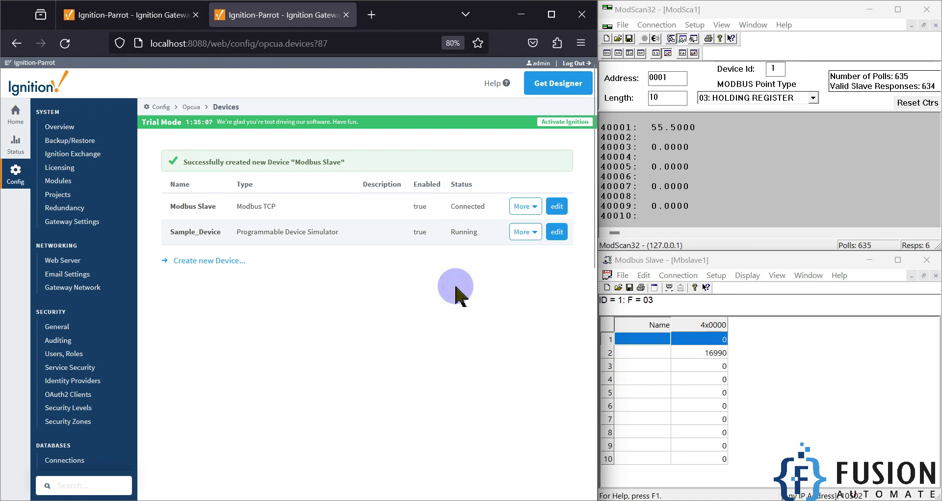
pyautogui.click(677, 146)
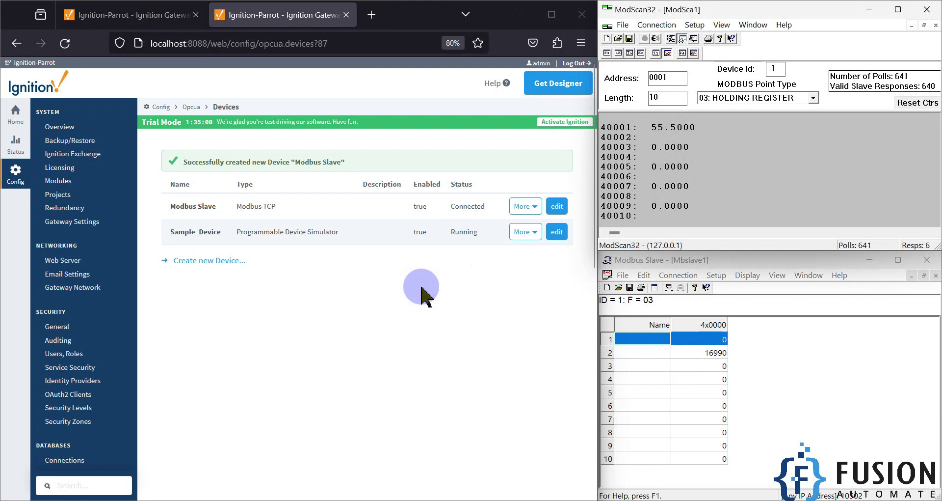
# - Open the address configuration of the Modbus Slave device and add a mapping row with the prefix Float
pyautogui.click(526, 206)
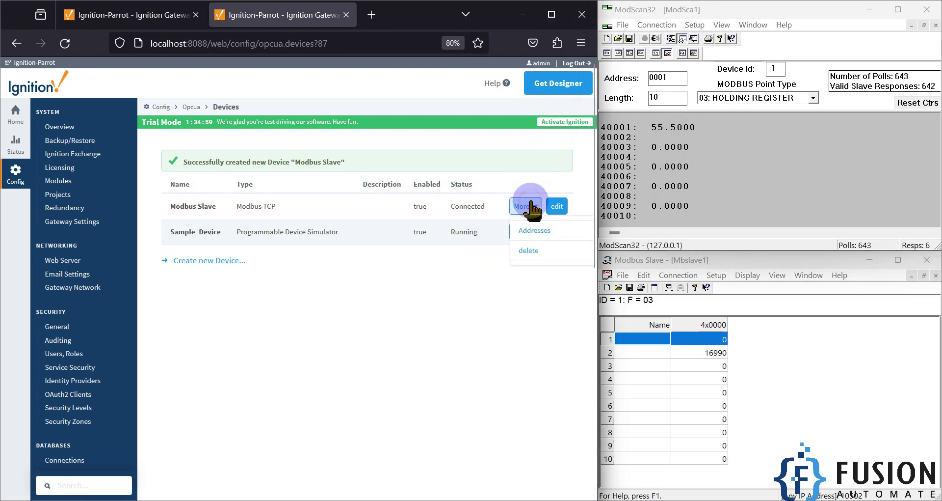
pyautogui.click(532, 230)
pyautogui.click(180, 385)
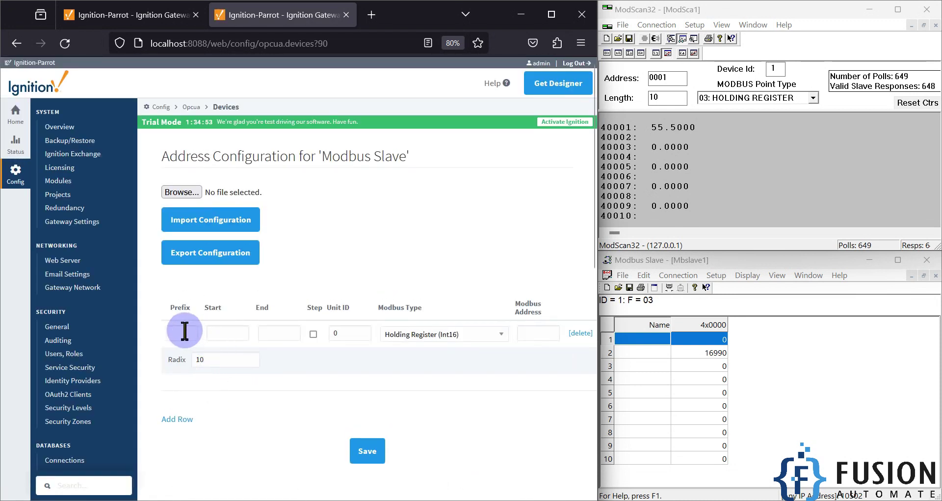
pyautogui.write('Float')
pyautogui.click(188, 348)
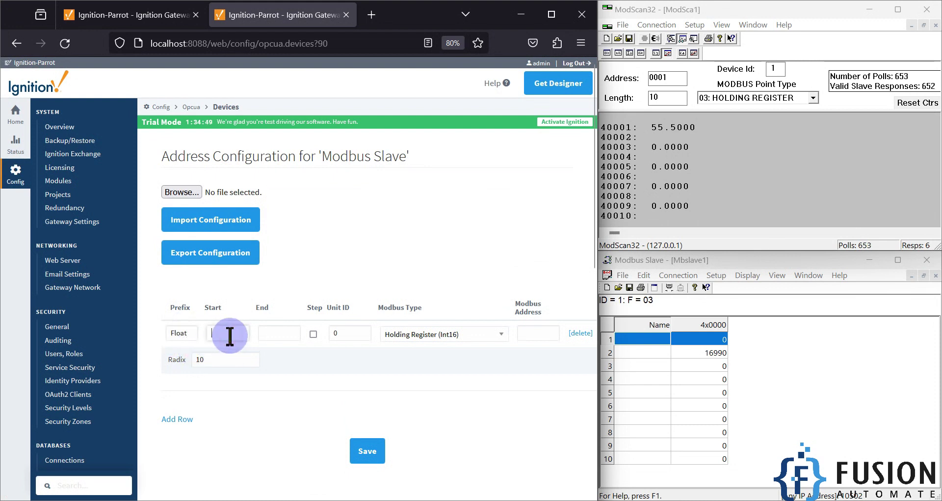
# - In ModScan32, write the floating-point value 60.5 to holding register 40003
pyautogui.click(664, 147)
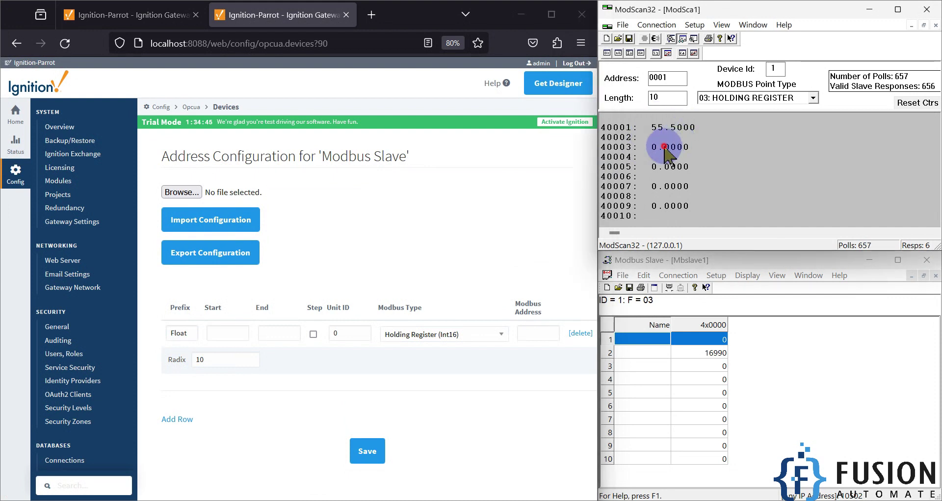
pyautogui.doubleClick(664, 146)
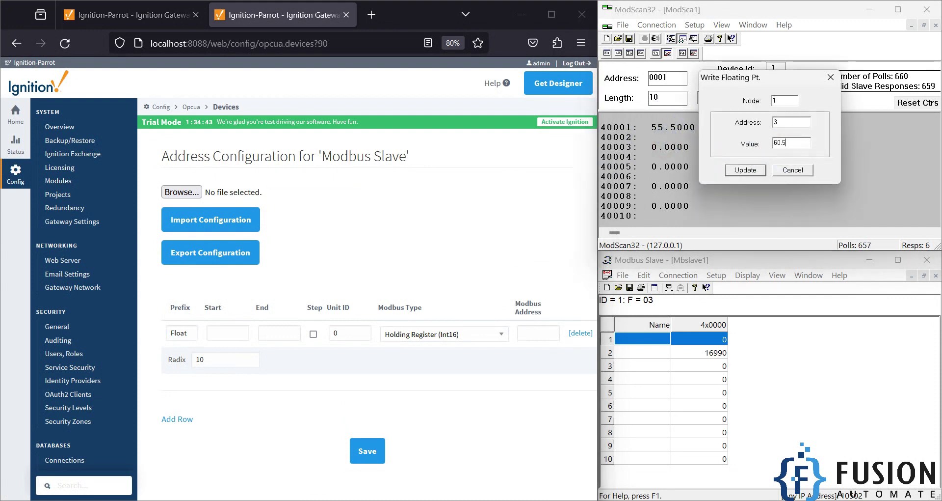
pyautogui.press('Return')
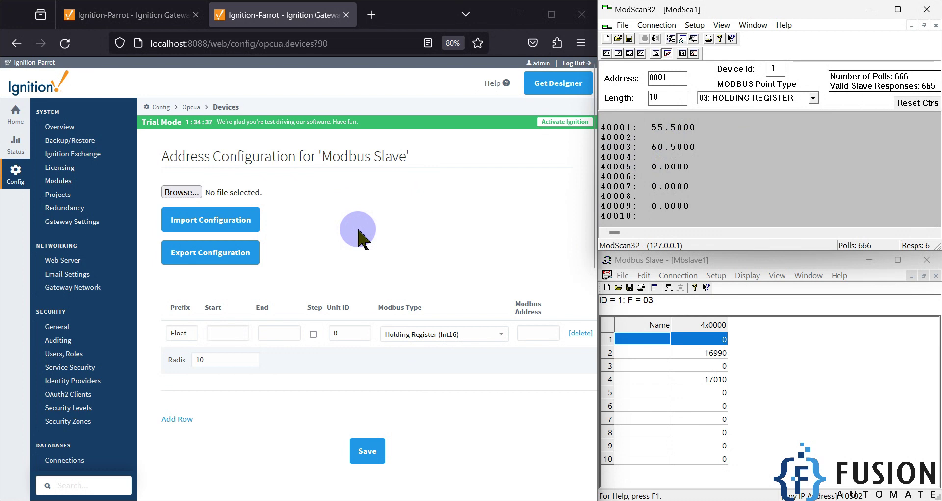
# - Back in the Ignition address configuration, set the Float row's start to 0, end to 1 and unit ID to 1
pyautogui.click(219, 332)
pyautogui.write('0')
pyautogui.click(271, 332)
pyautogui.write('1')
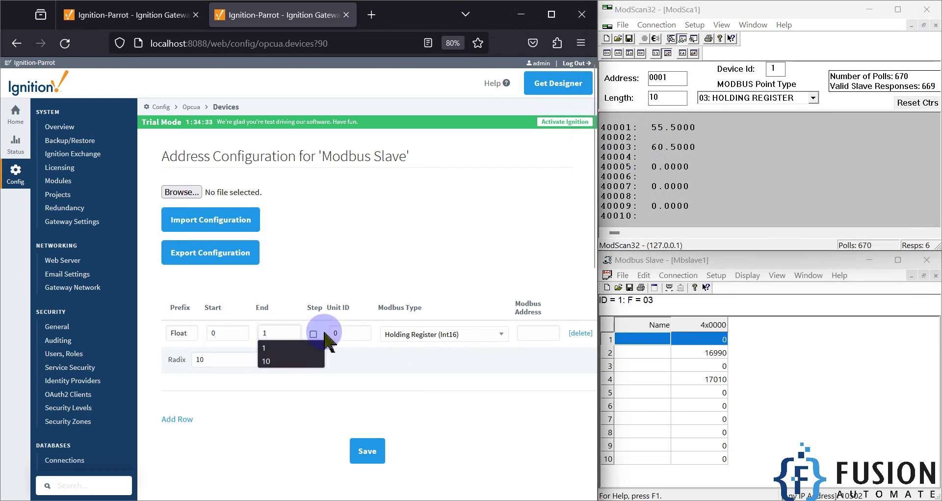
pyautogui.doubleClick(343, 332)
pyautogui.write('1')
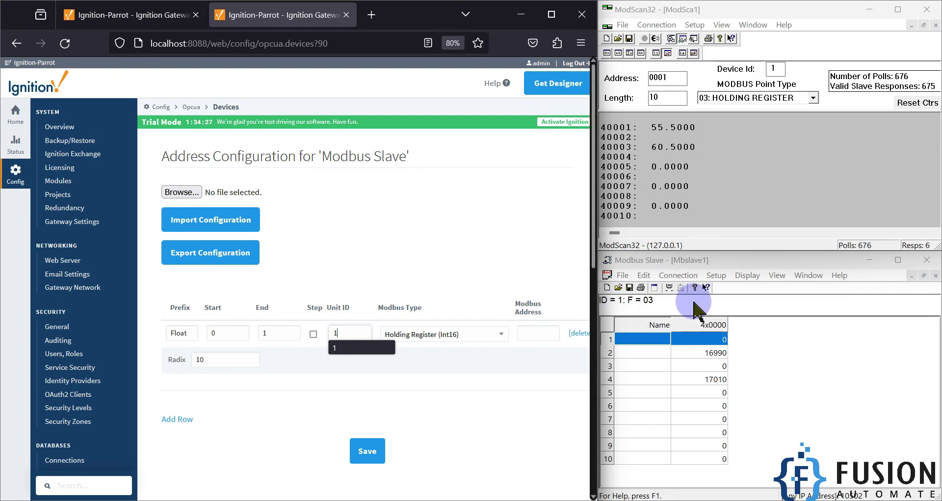
pyautogui.click(633, 312)
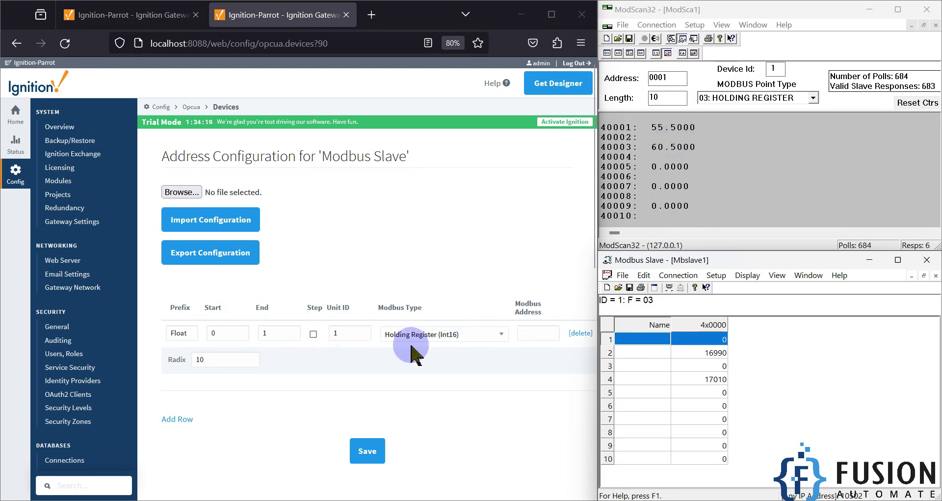
# - Set the Float row's Modbus type to Holding Register (Float) and its Modbus address to 2, and save the address configuration
pyautogui.click(460, 334)
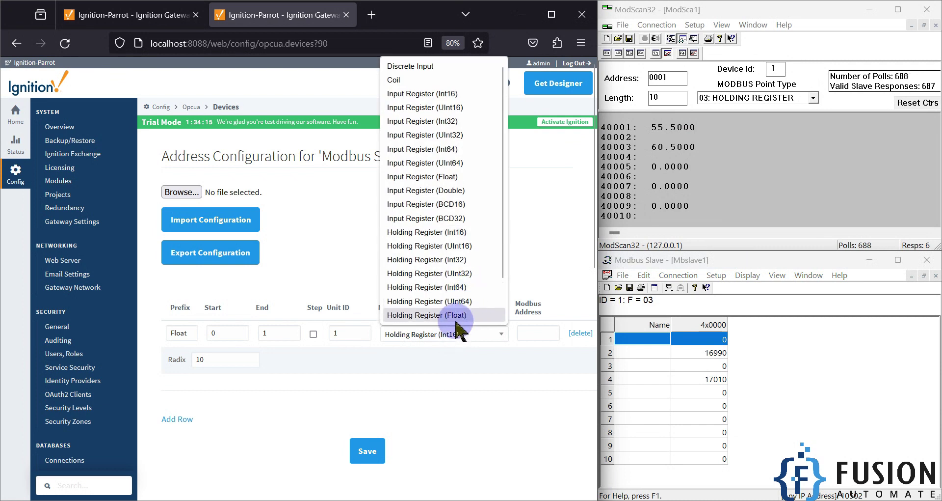
pyautogui.click(457, 315)
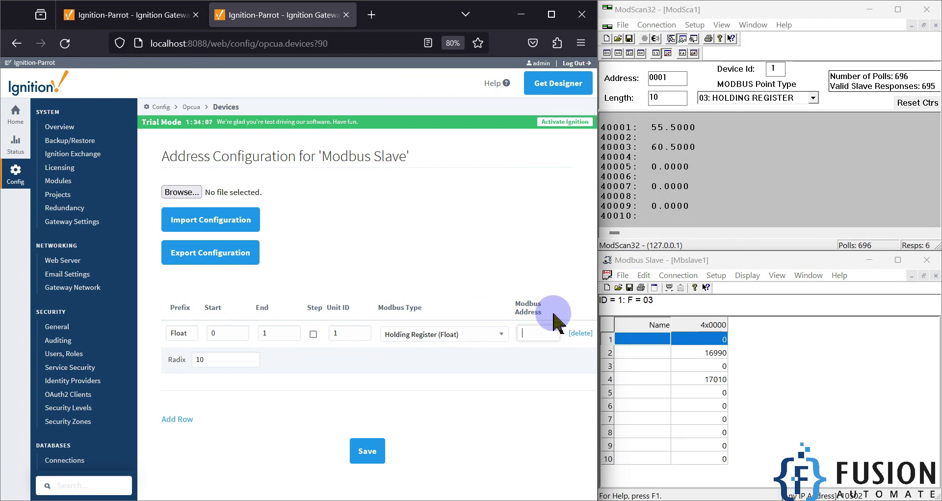
pyautogui.click(658, 77)
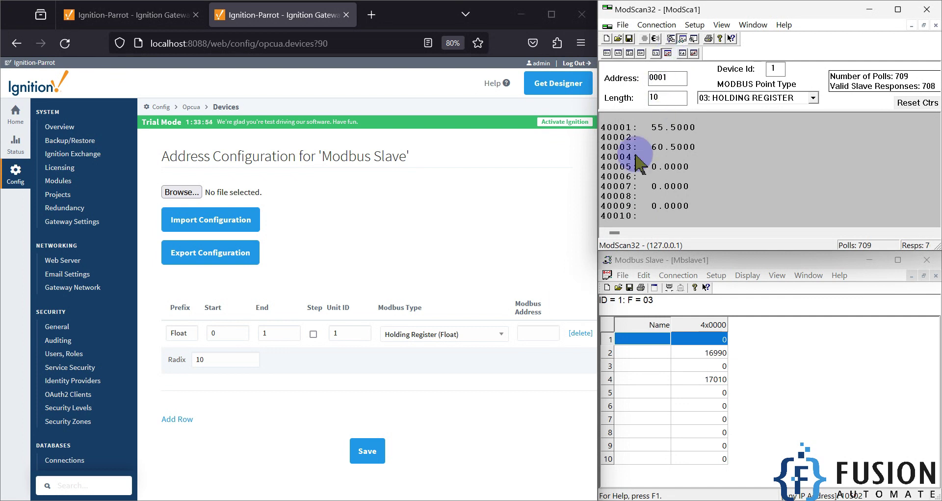
pyautogui.click(540, 333)
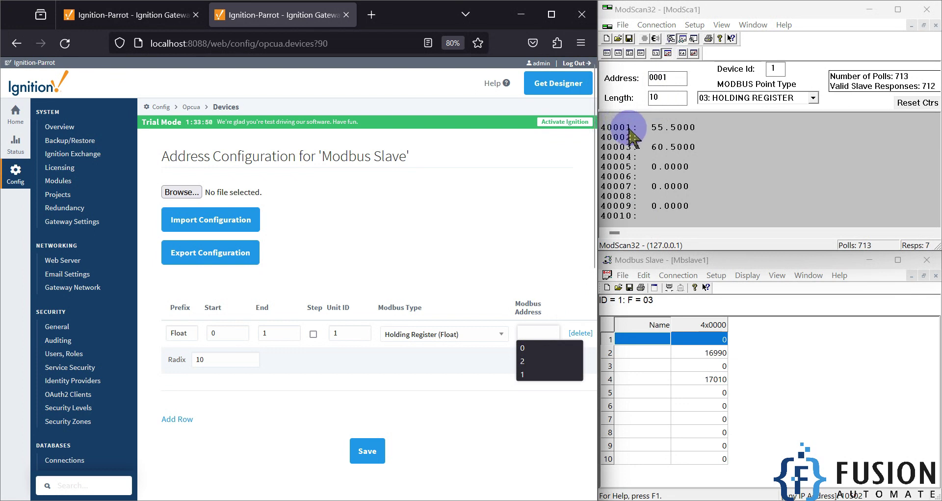
pyautogui.click(631, 133)
pyautogui.click(536, 330)
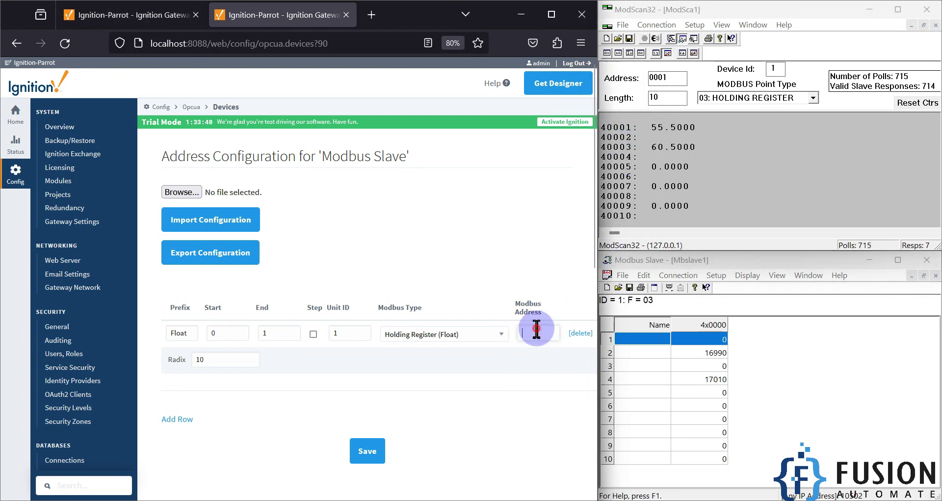
pyautogui.write('2')
pyautogui.click(542, 349)
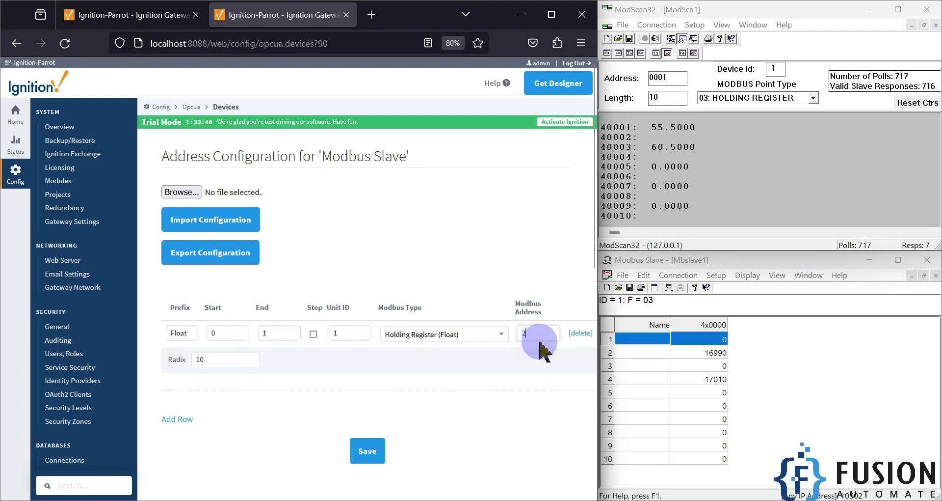
pyautogui.click(682, 60)
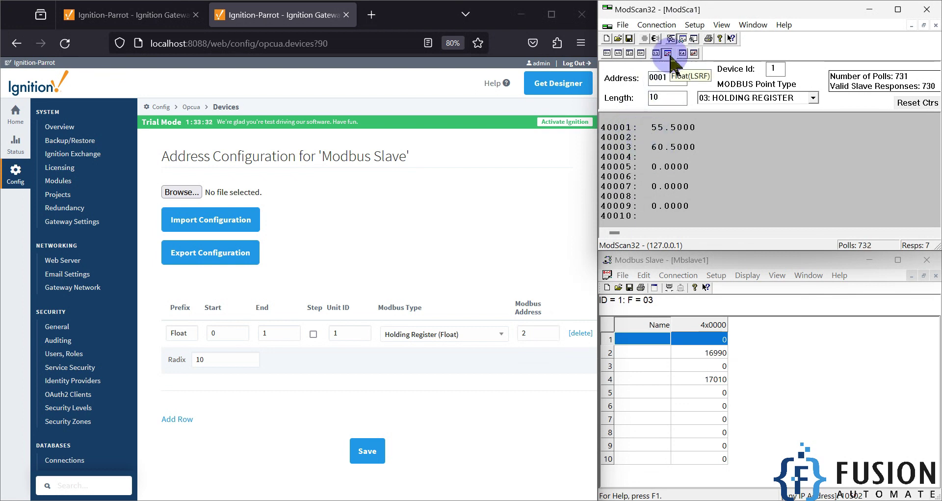
pyautogui.click(372, 451)
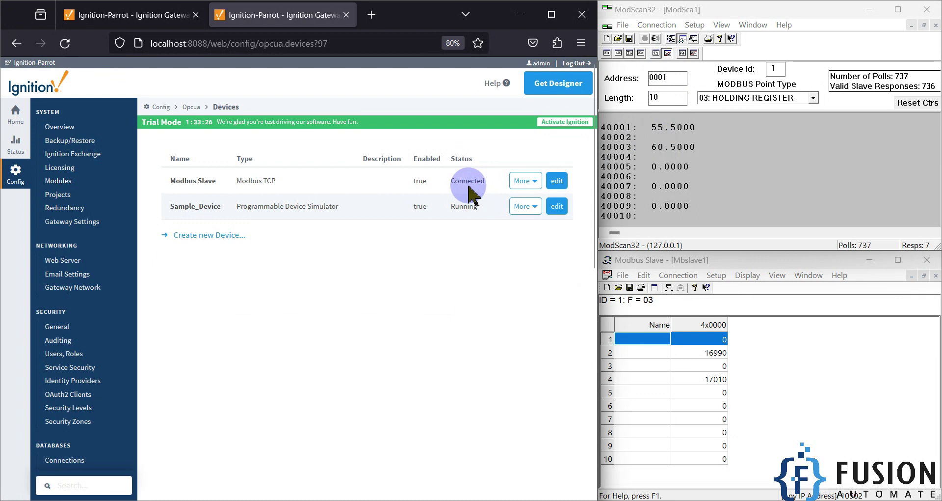
# - In the OPC Quick Client, expand the Modbus Slave device down to the tags in the 1.Float0-1.Float1 folder
pyautogui.click(145, 24)
pyautogui.scroll(-5, 91, 311)
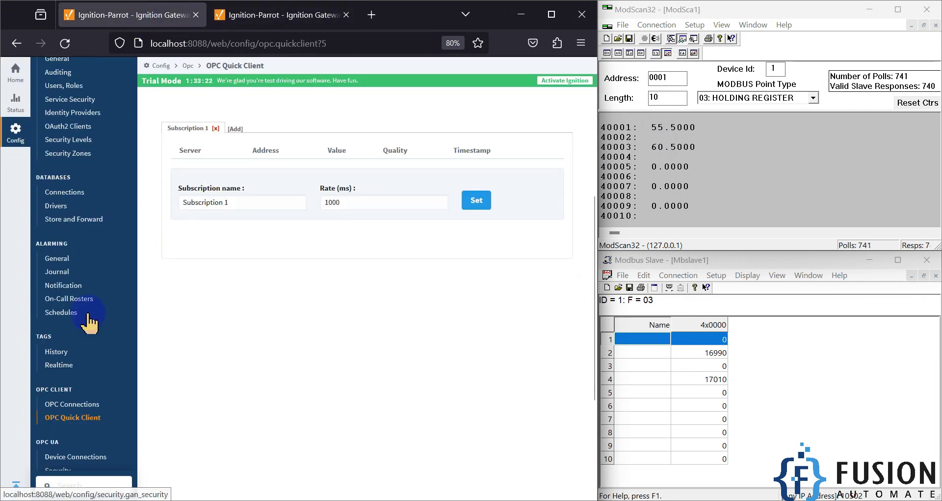
pyautogui.click(73, 417)
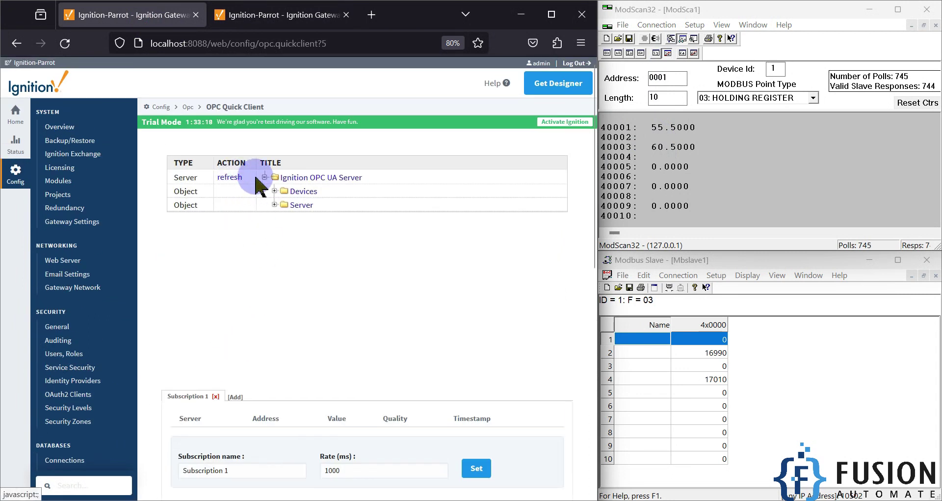
pyautogui.click(273, 191)
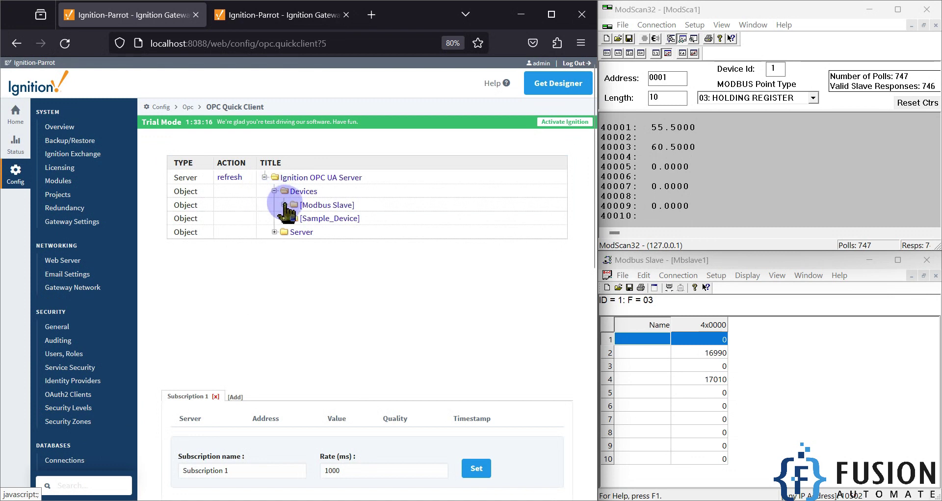
pyautogui.click(283, 204)
pyautogui.click(293, 218)
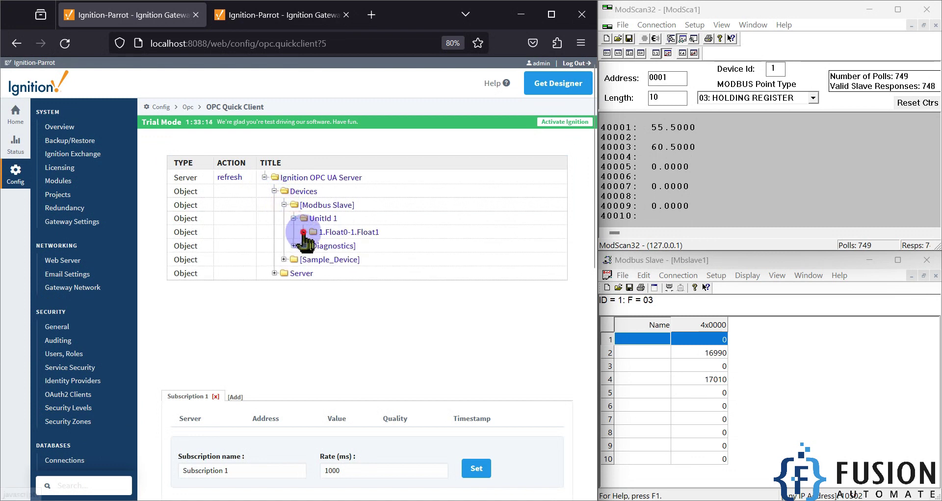
pyautogui.click(303, 231)
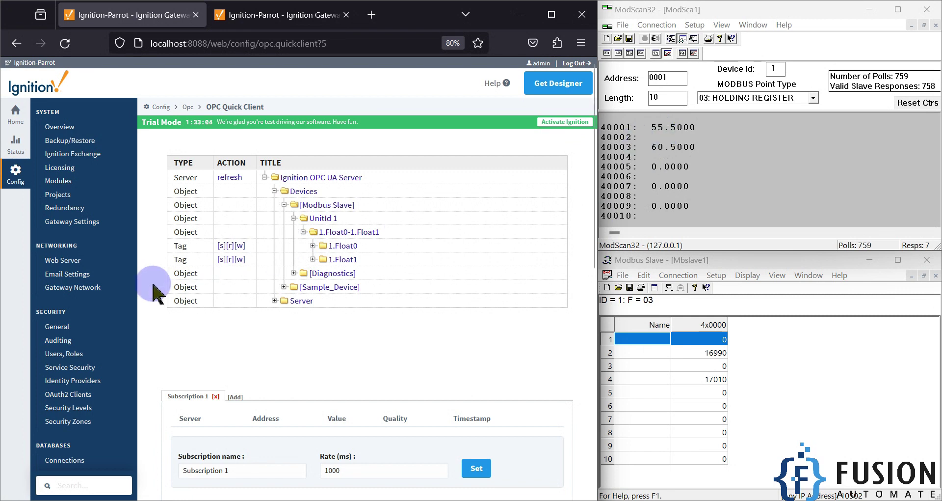
# - Read the values of the 1.Float0 and 1.Float1 tags and compare them with the registers in ModScan32
pyautogui.click(231, 245)
pyautogui.click(198, 177)
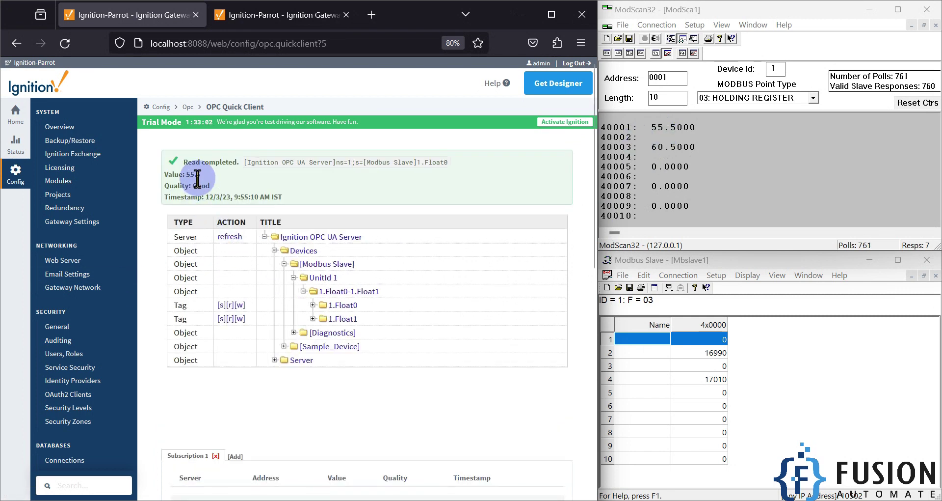
pyautogui.click(243, 185)
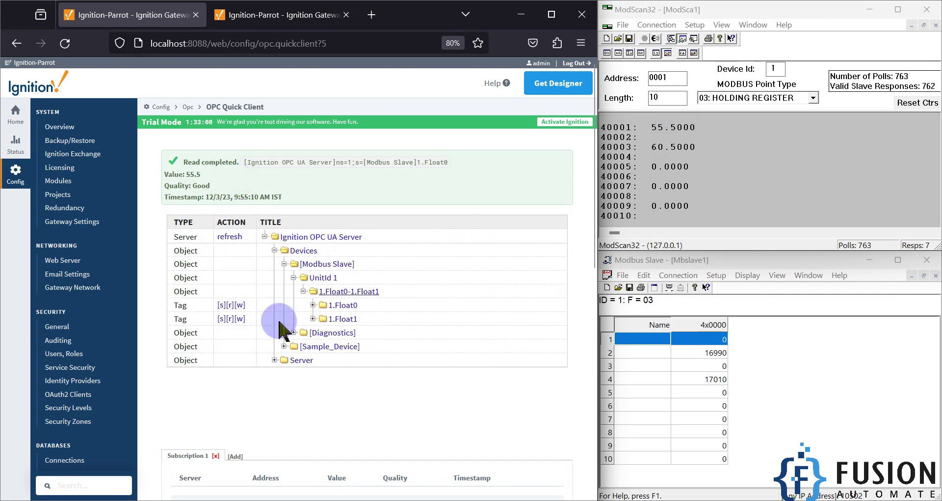
pyautogui.click(208, 180)
pyautogui.tripleClick(208, 179)
pyautogui.click(210, 181)
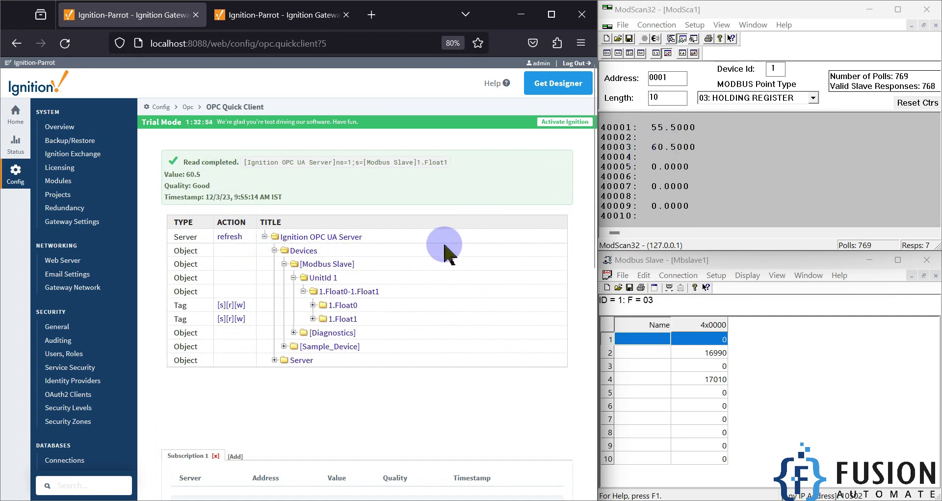
# - Write 70.5 to the 1.Float1 tag and 88.5 to the 1.Float0 tag
pyautogui.click(240, 319)
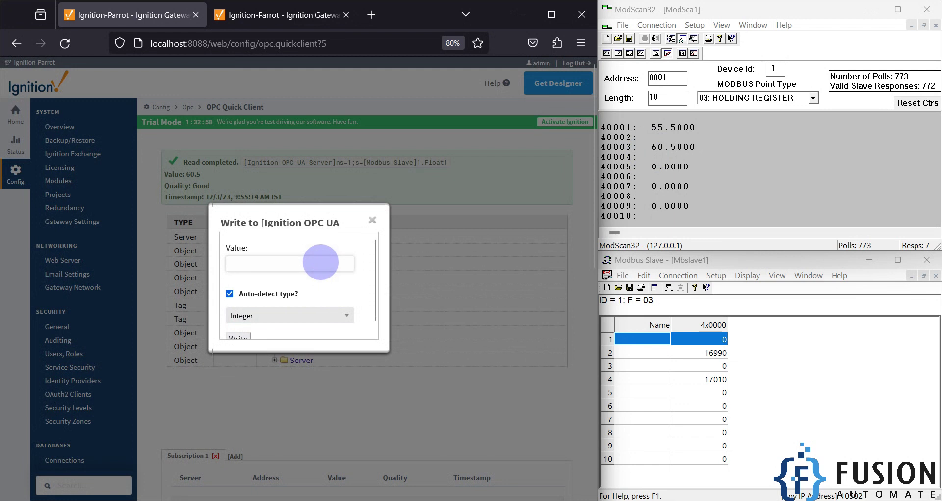
pyautogui.press('Return')
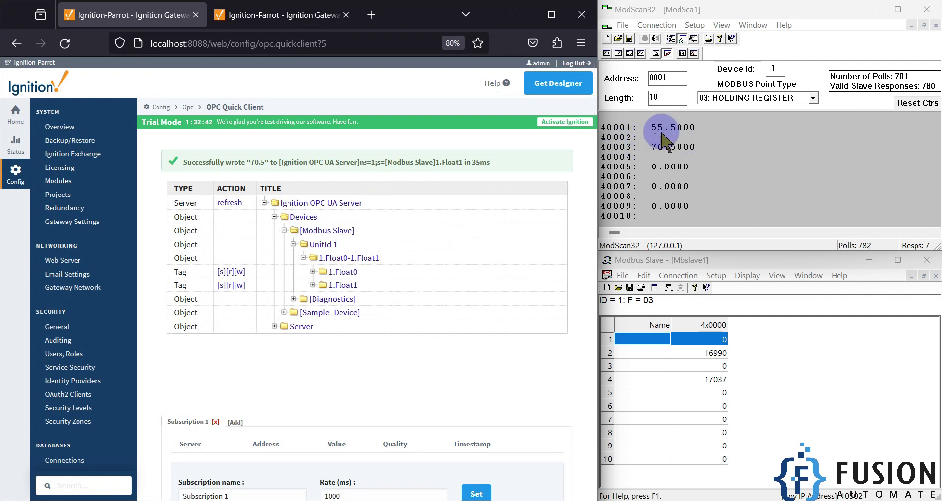
pyautogui.click(240, 271)
pyautogui.click(276, 260)
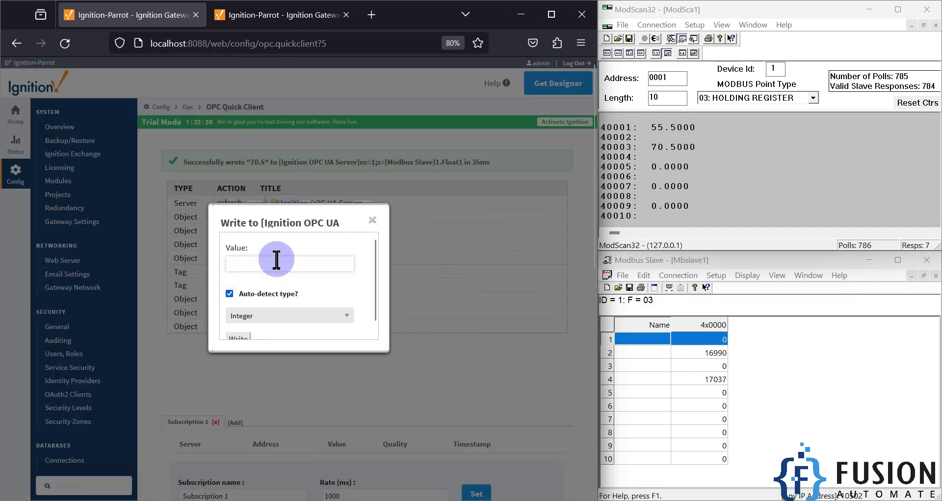
pyautogui.write('88.')
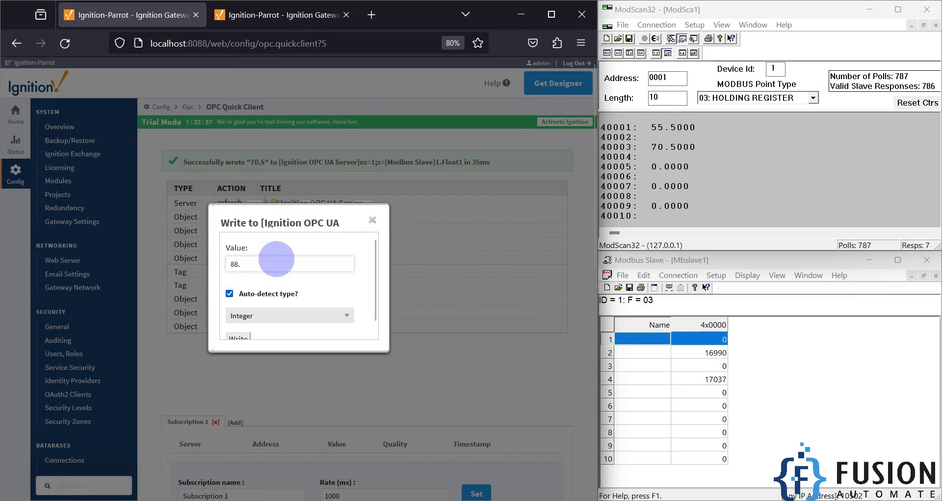
pyautogui.write('5')
pyautogui.press('Return')
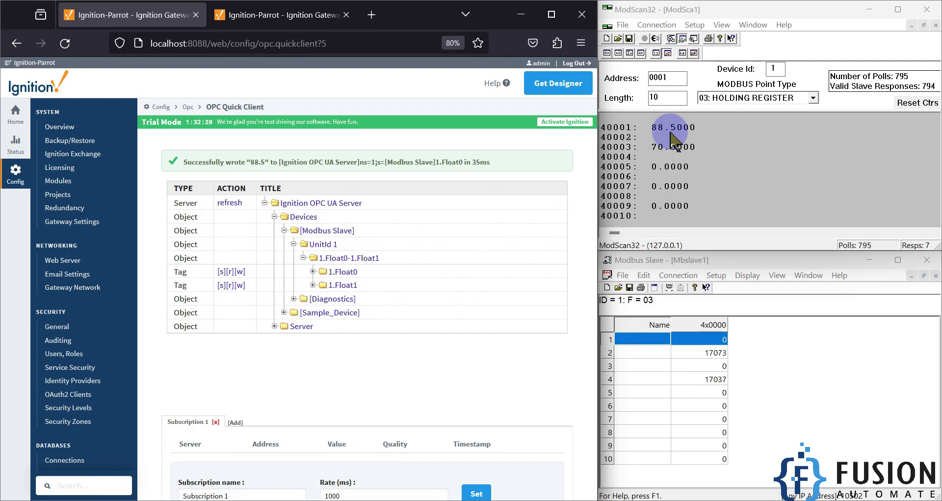
# - Reopen the address configuration of the Modbus Slave device and select the Float row's Modbus address value
pyautogui.click(282, 15)
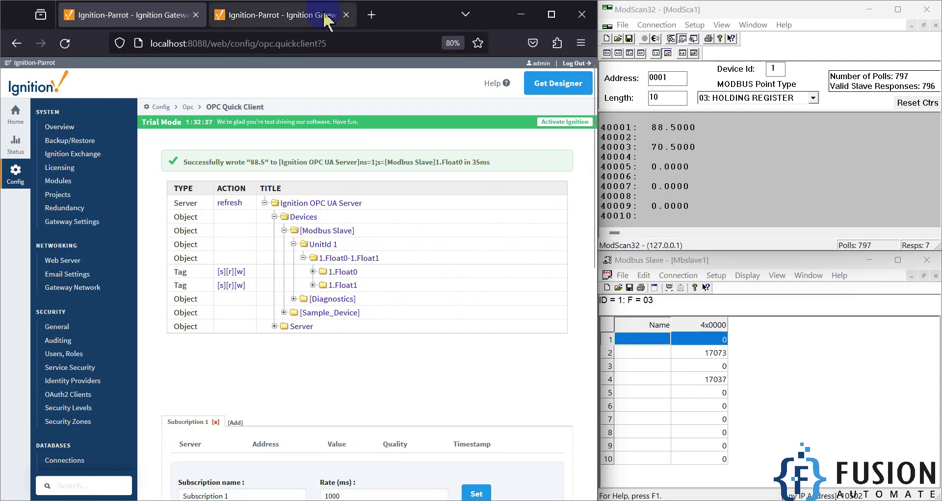
pyautogui.click(532, 189)
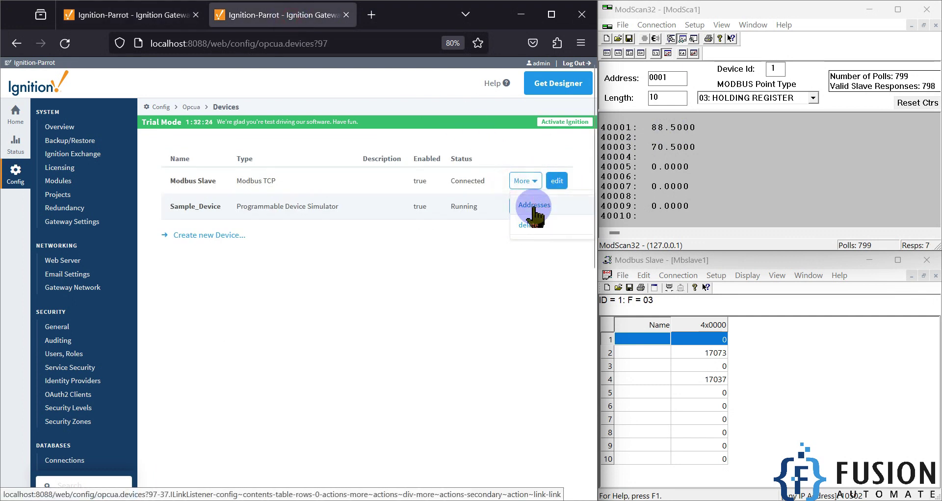
pyautogui.click(531, 216)
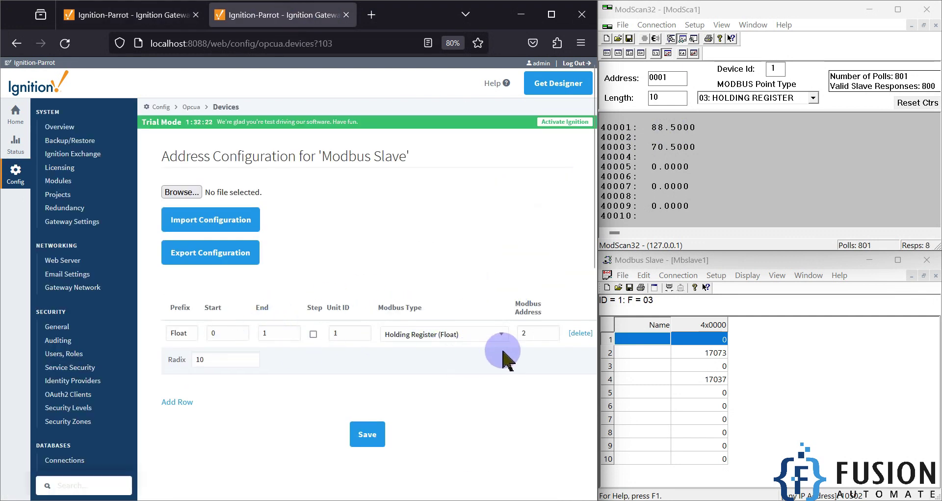
pyautogui.click(521, 335)
pyautogui.click(610, 339)
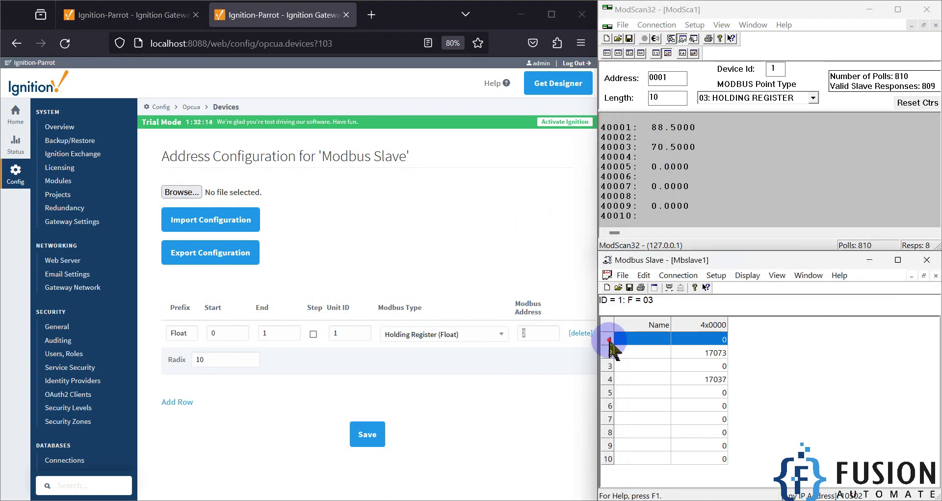
pyautogui.click(542, 331)
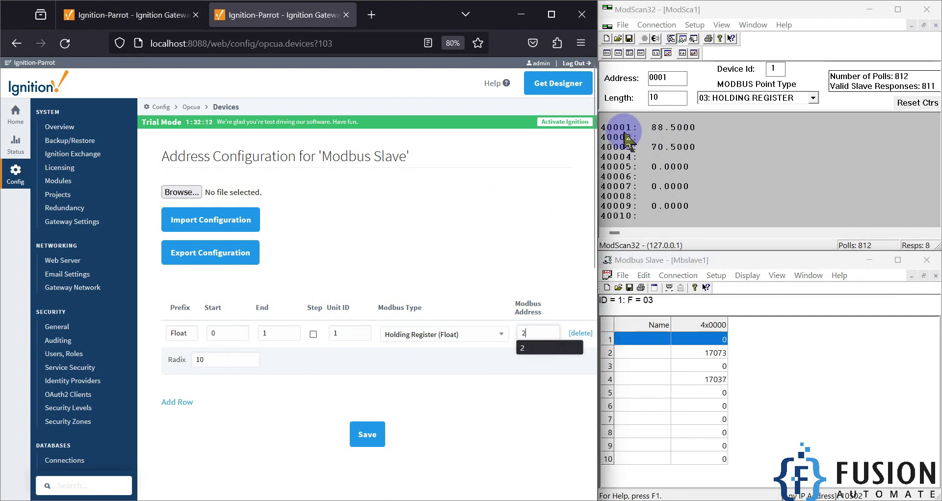
pyautogui.doubleClick(524, 334)
# - In ModScan32, switch the floating-point display to the other register order and write 55.5 to holding register 40001
pyautogui.click(701, 189)
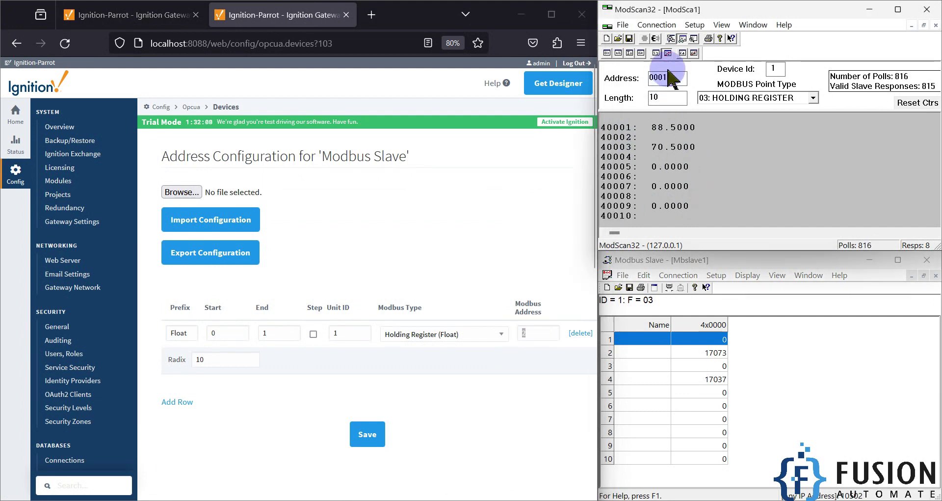
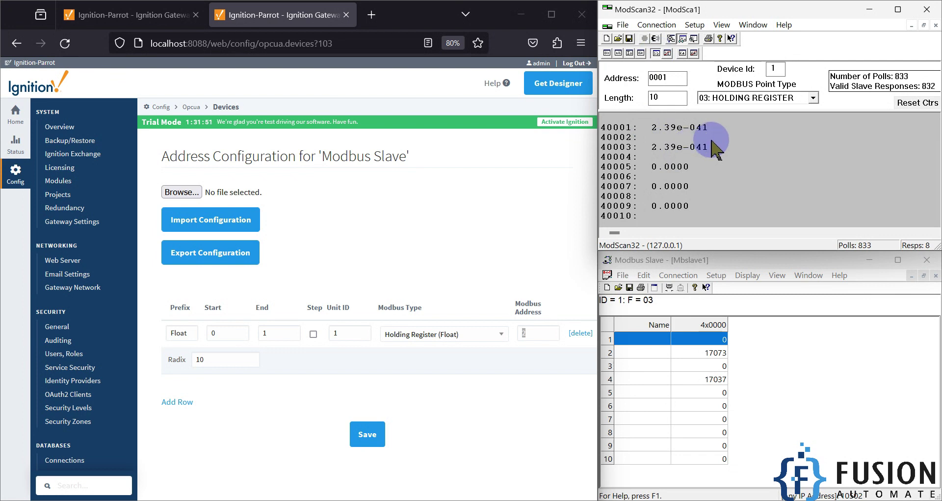
pyautogui.doubleClick(679, 148)
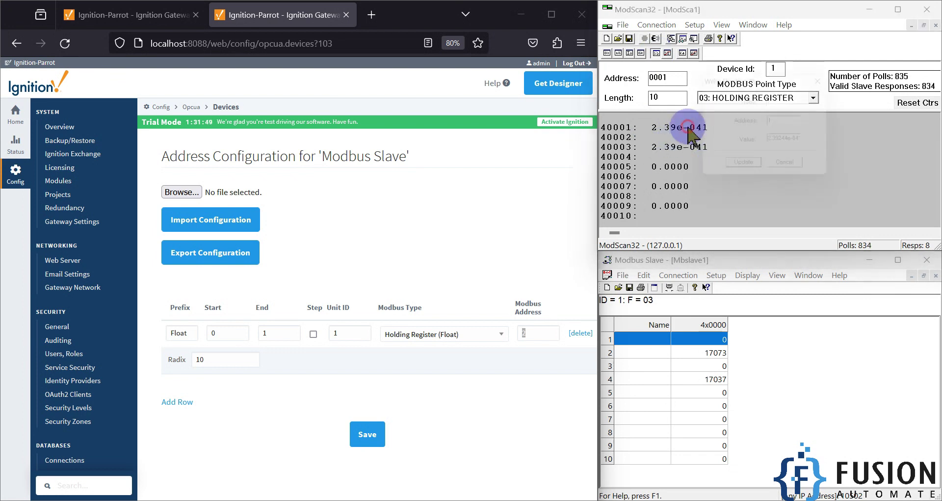
pyautogui.moveTo(786, 143); pyautogui.dragTo(846, 135)
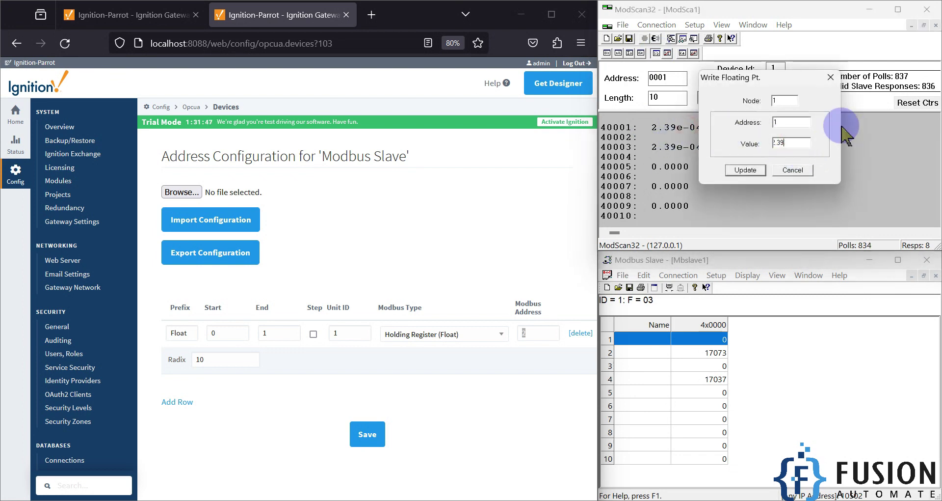
pyautogui.write('55.5')
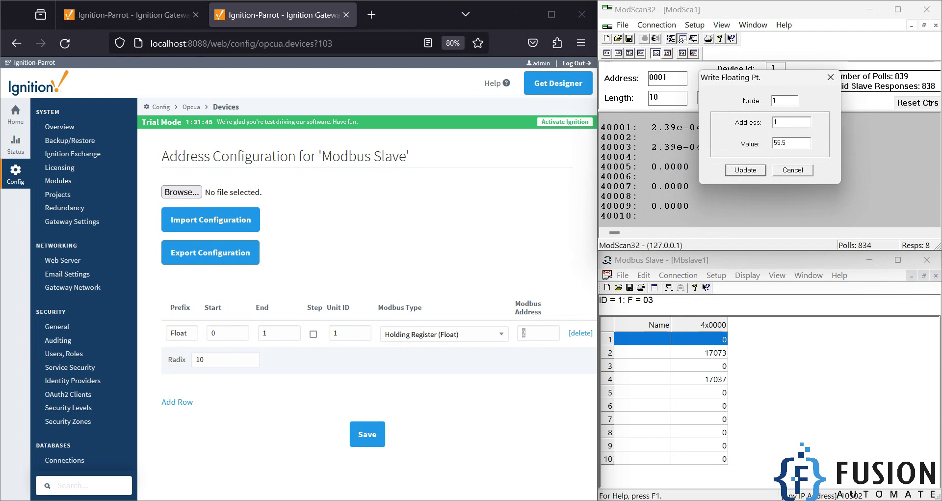
pyautogui.press('Return')
# - Write the floating-point value 65.5 to holding register 40003
pyautogui.doubleClick(682, 148)
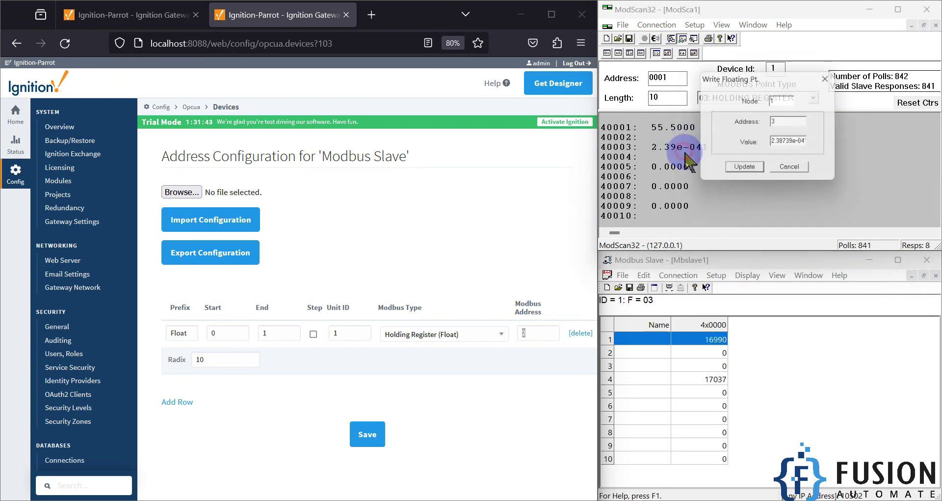
pyautogui.moveTo(798, 143); pyautogui.dragTo(774, 142)
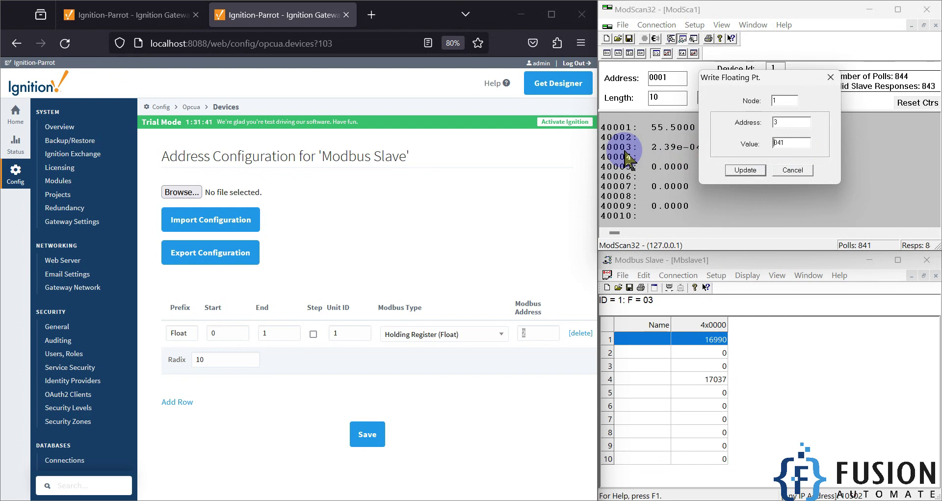
pyautogui.write('65.5')
pyautogui.press('Return')
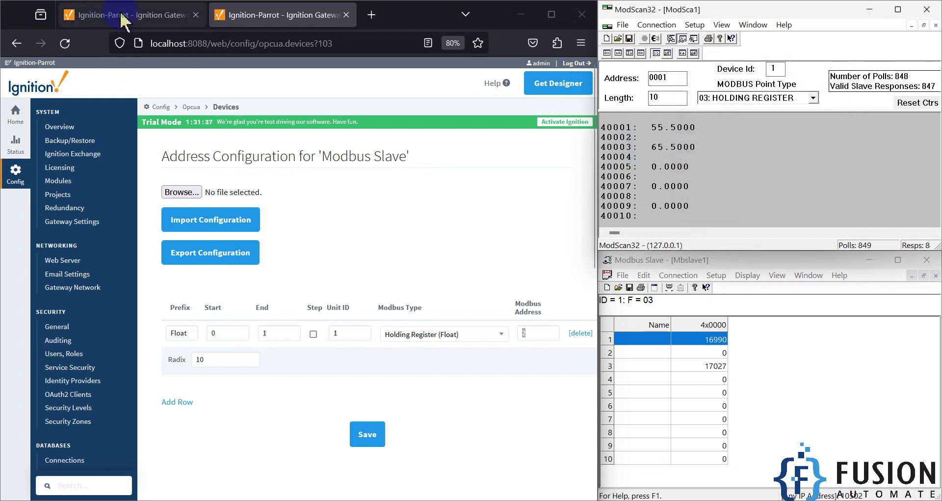
# - Check the Float row's Modbus address in the Modbus Slave device's address configuration and return to the device list
pyautogui.click(16, 43)
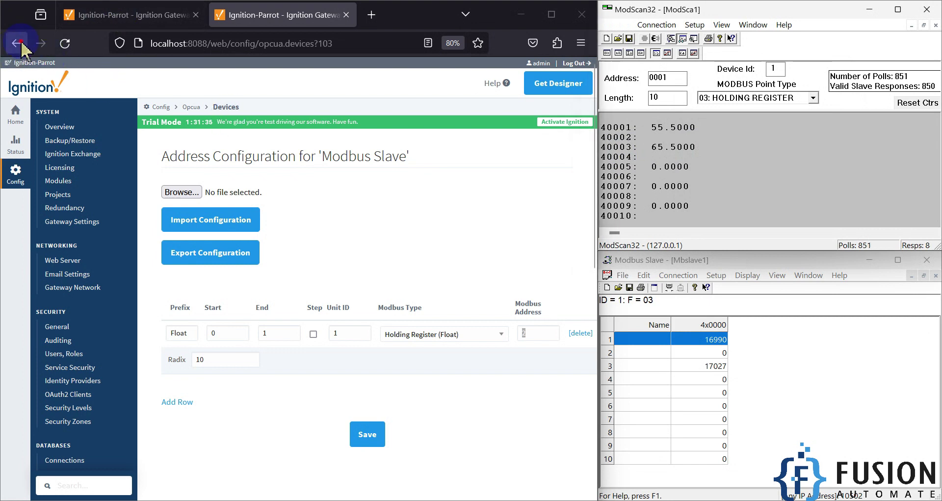
pyautogui.click(524, 180)
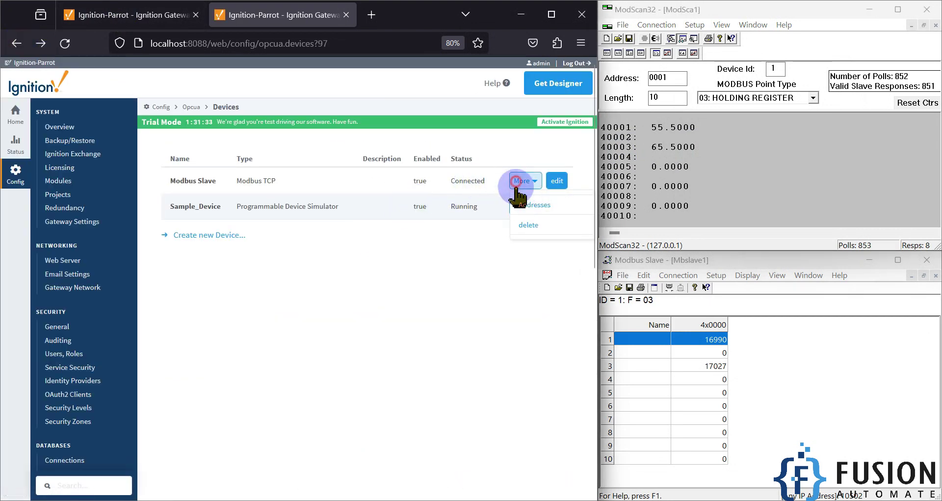
pyautogui.click(524, 205)
pyautogui.doubleClick(533, 332)
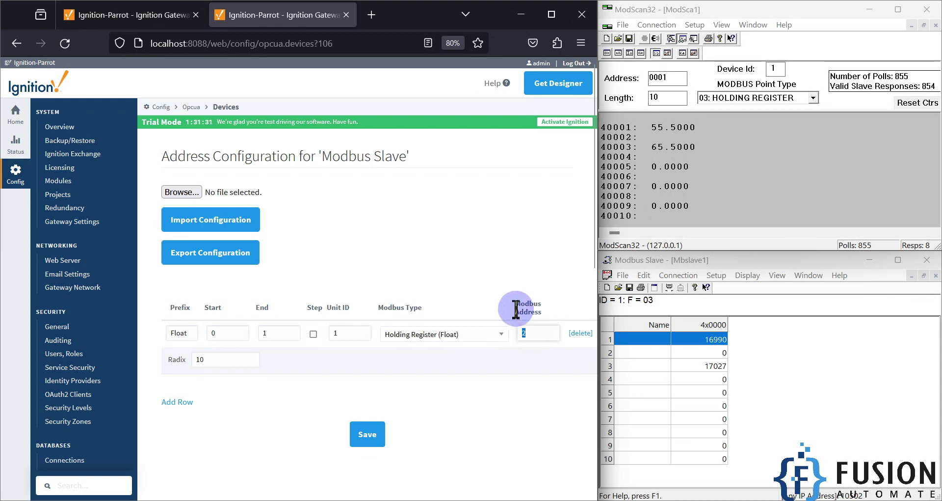
pyautogui.click(16, 43)
# - Read the 1.Float0 tag in the OPC Quick Client and compare it with holding register 40001 and the float display mode in ModScan32
pyautogui.click(142, 15)
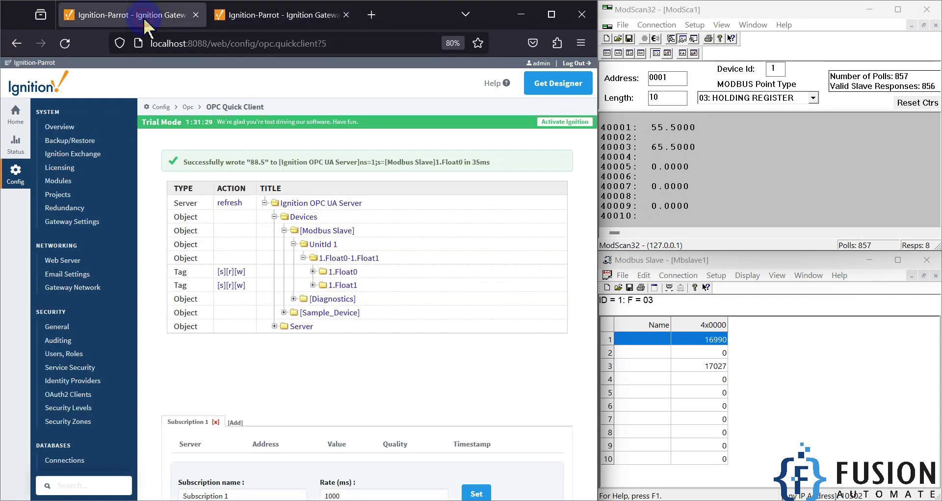
pyautogui.click(230, 271)
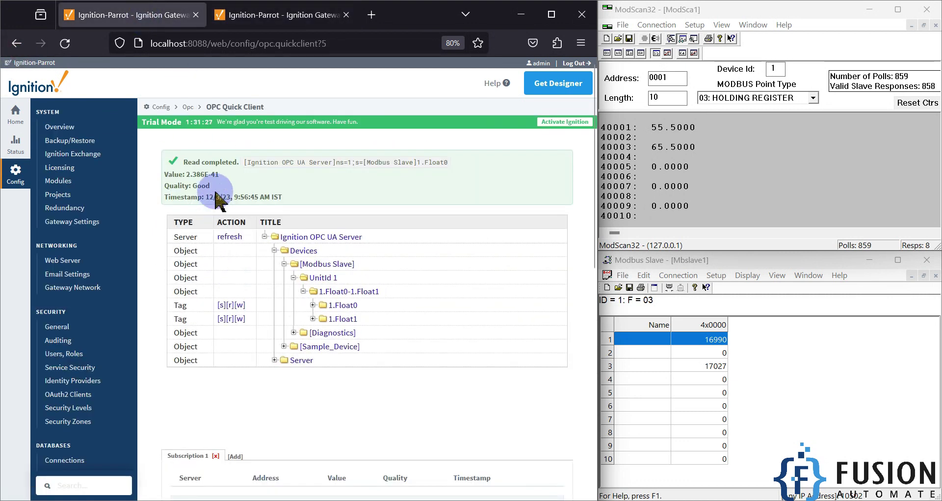
pyautogui.moveTo(225, 176); pyautogui.dragTo(191, 175)
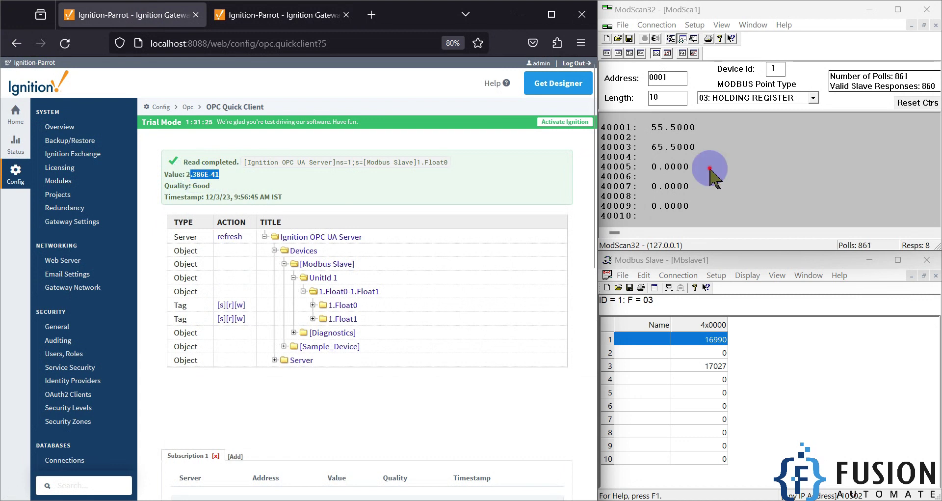
pyautogui.click(658, 157)
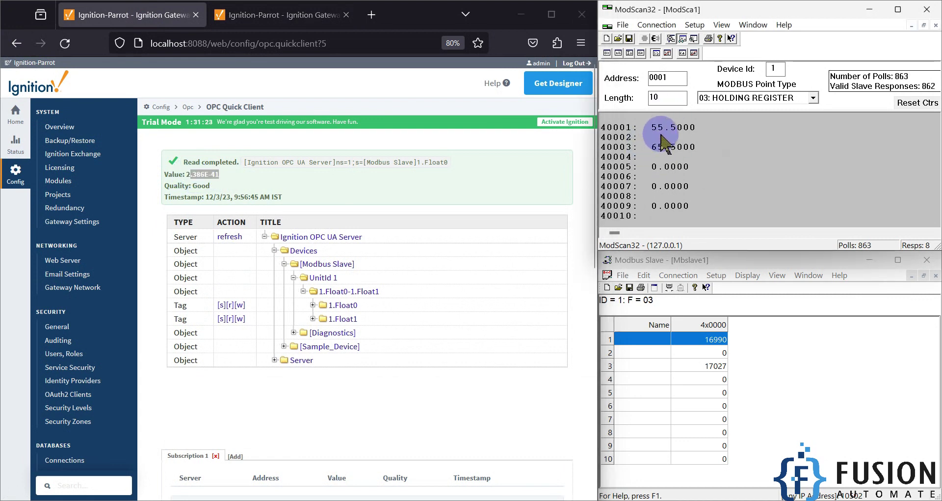
pyautogui.click(657, 55)
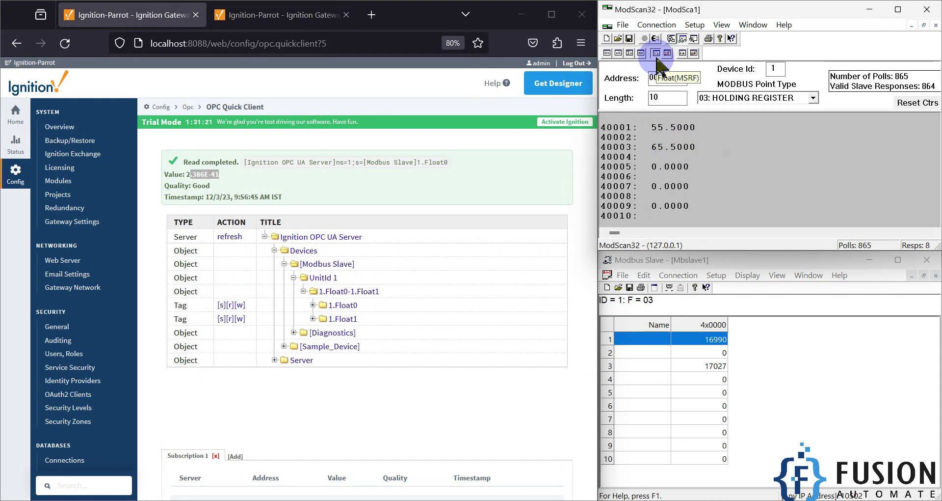
pyautogui.click(644, 131)
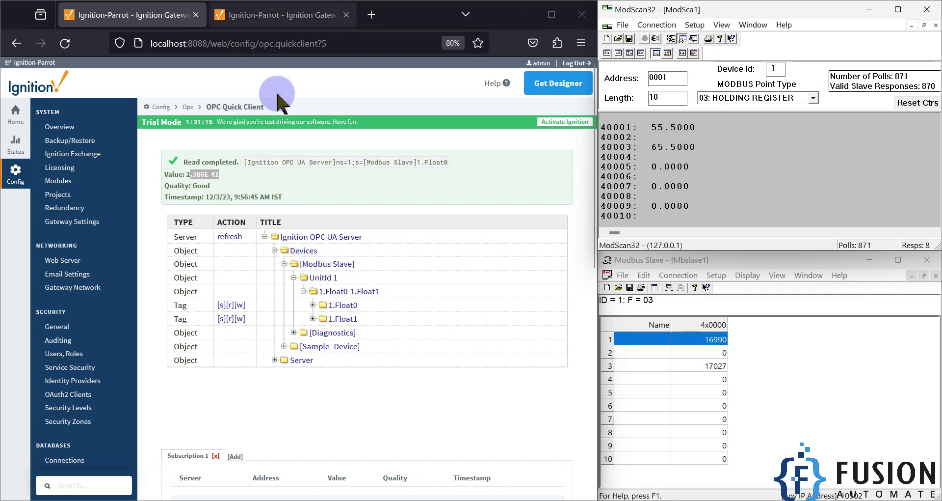
# - Open the address configuration of the Modbus Slave device and examine the Float row's Modbus address
pyautogui.click(255, 16)
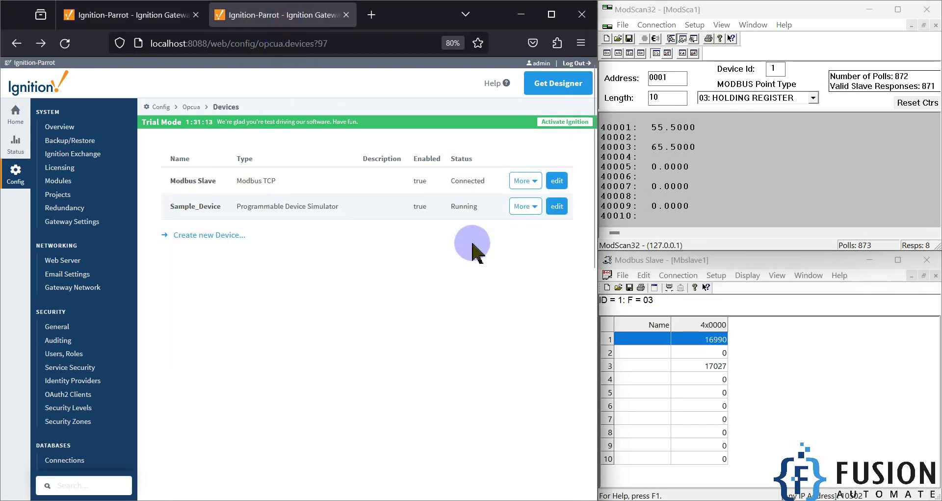
pyautogui.click(531, 207)
pyautogui.doubleClick(525, 335)
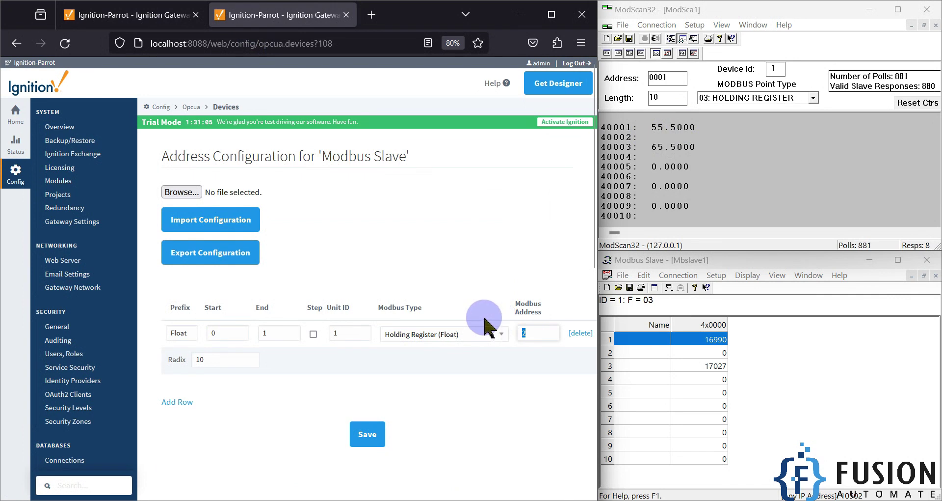
# - Read the 1.Float1 tag in the OPC Quick Client
pyautogui.click(130, 22)
pyautogui.click(227, 318)
pyautogui.click(229, 319)
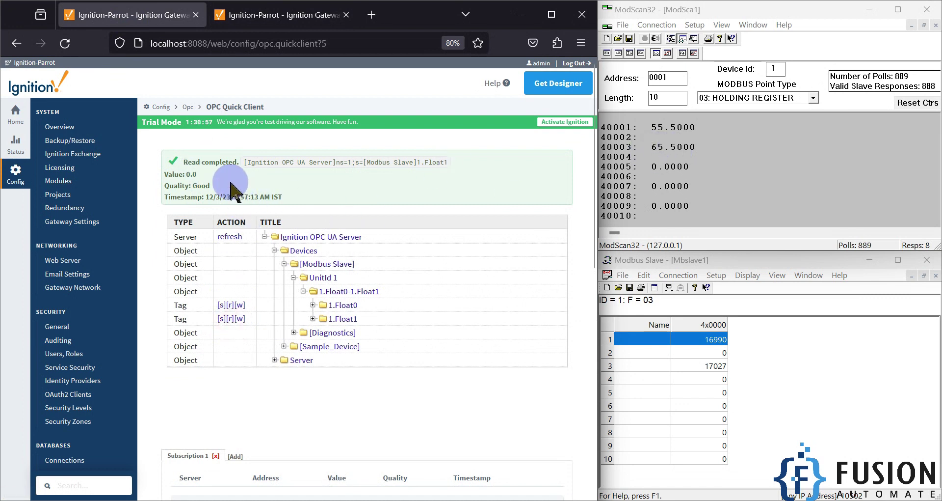
pyautogui.click(209, 178)
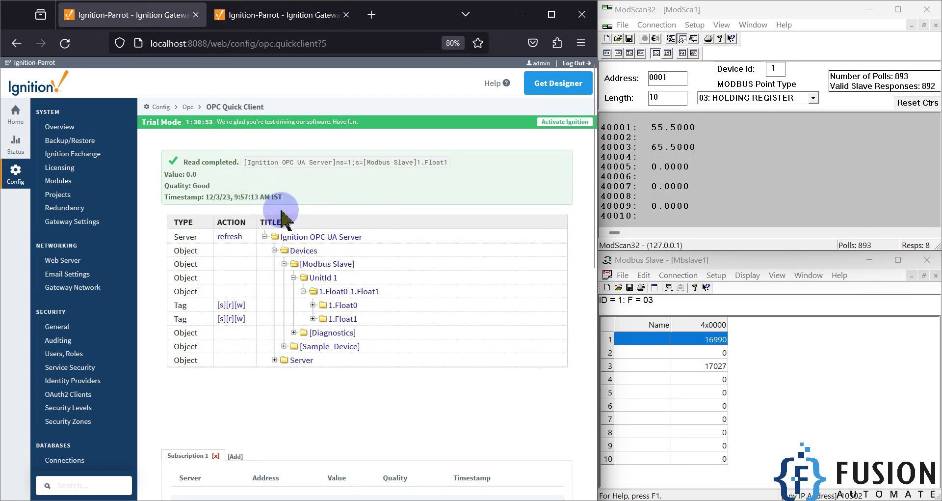
# - Set the Float row's Modbus address to 1 in the Modbus Slave address configuration and save it
pyautogui.click(295, 16)
pyautogui.doubleClick(540, 333)
pyautogui.write('1')
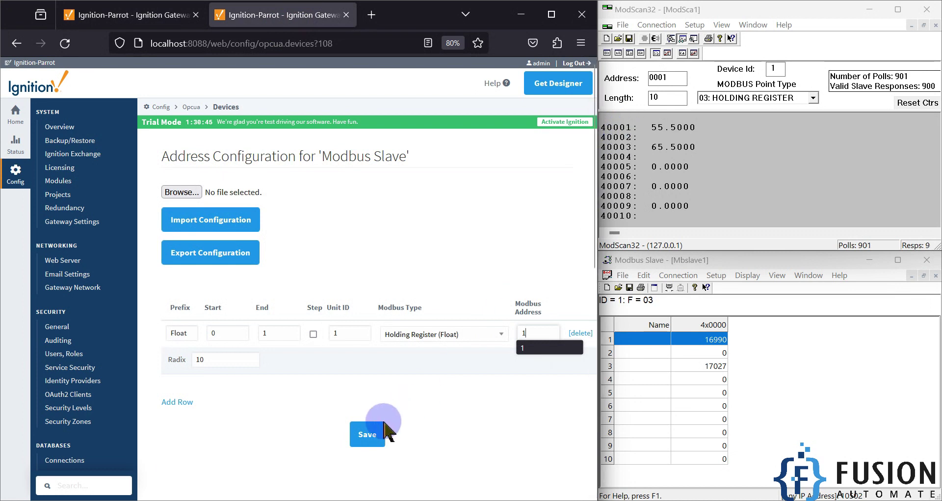
pyautogui.click(374, 433)
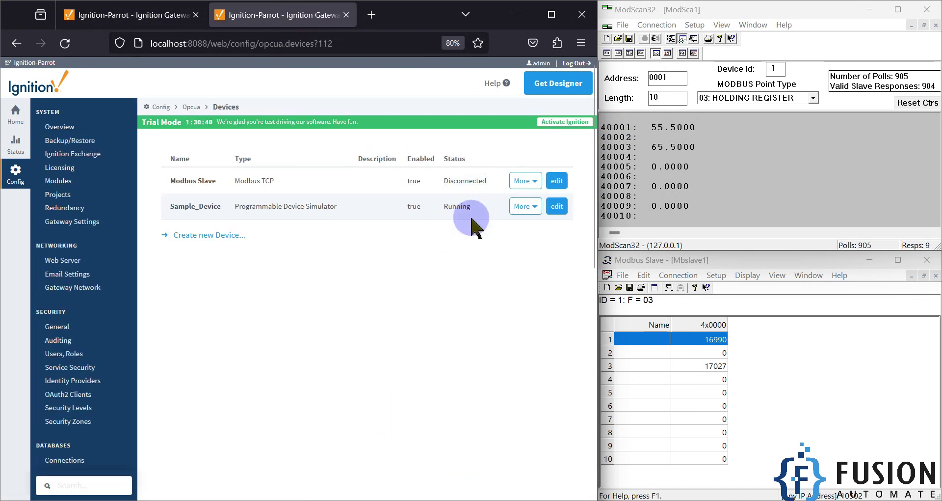
# - Read the 1.Float0 and 1.Float1 tags in the OPC Quick Client and compare them with the ModScan32 registers
pyautogui.click(147, 15)
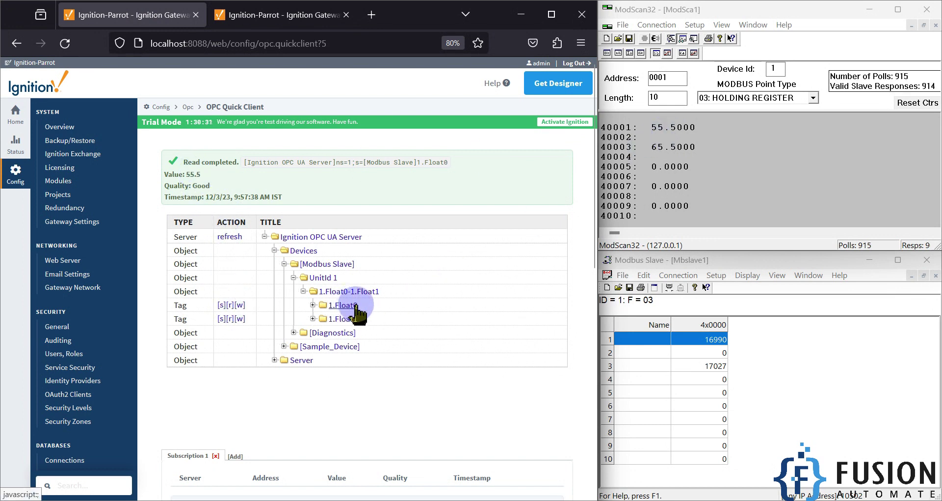
pyautogui.click(231, 319)
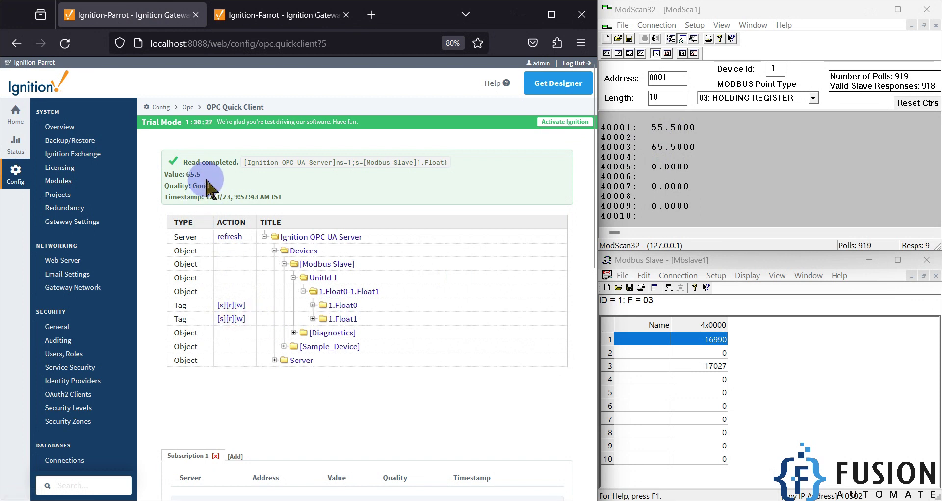
pyautogui.click(770, 142)
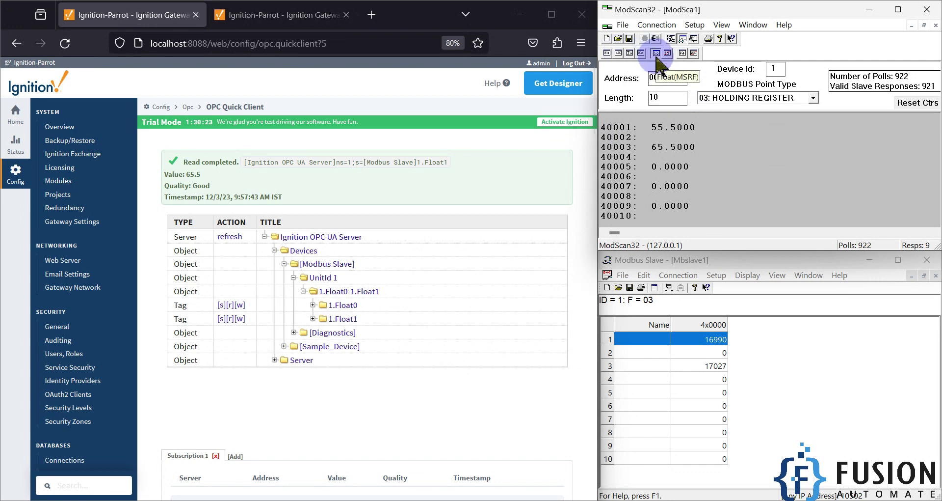
# - Write 125.5 to the 1.Float0 tag and 123.5 to the 1.Float1 tag
pyautogui.click(240, 305)
pyautogui.click(314, 263)
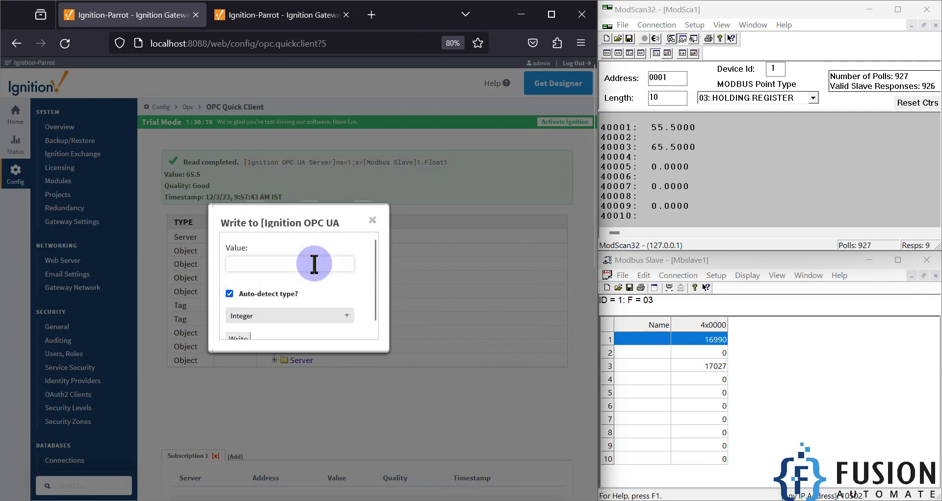
pyautogui.press('Return')
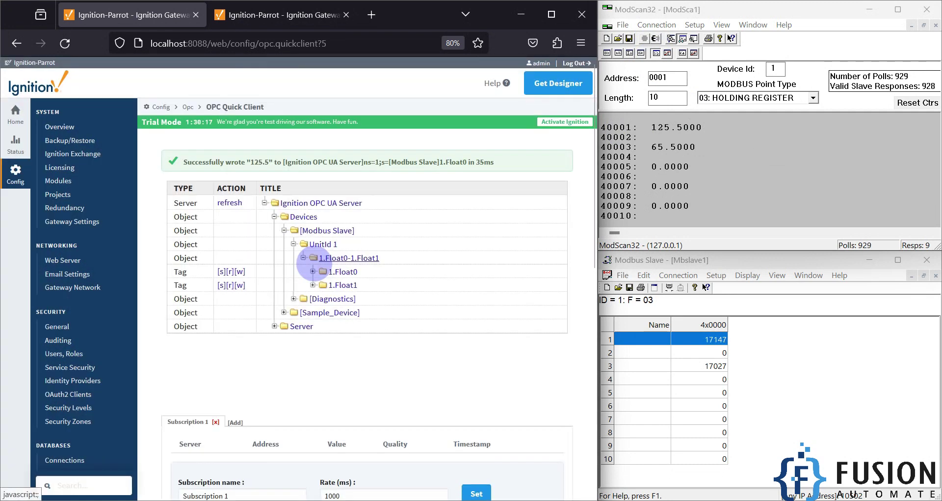
pyautogui.click(241, 284)
pyautogui.click(325, 263)
pyautogui.write('123.5')
pyautogui.press('Return')
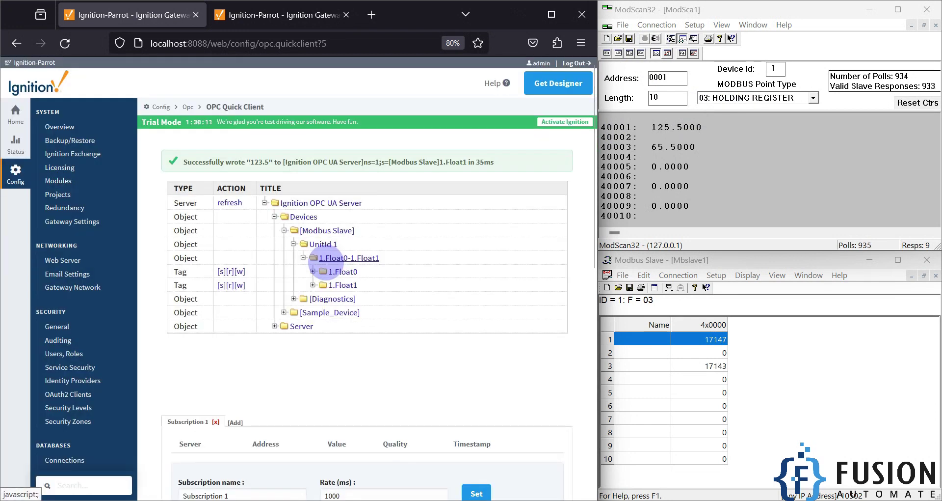
# - Write 98.5 to the 1.Float1 tag
pyautogui.click(240, 271)
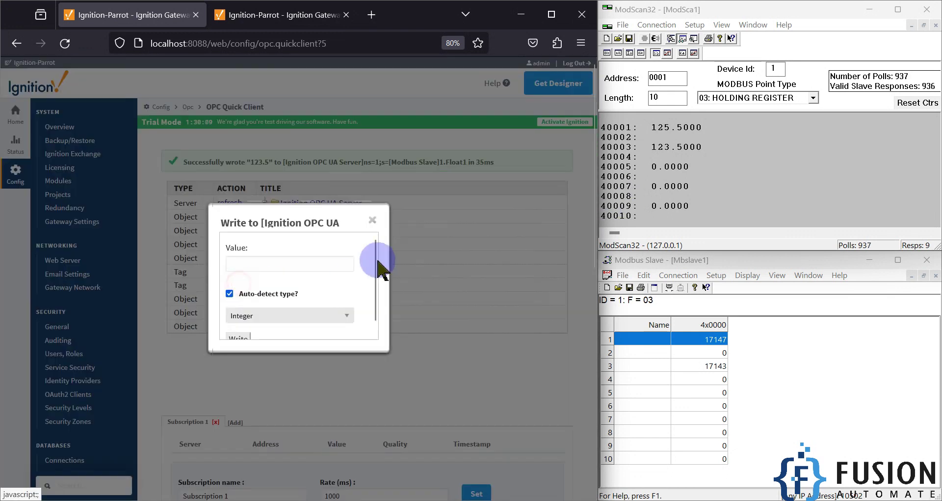
pyautogui.click(302, 264)
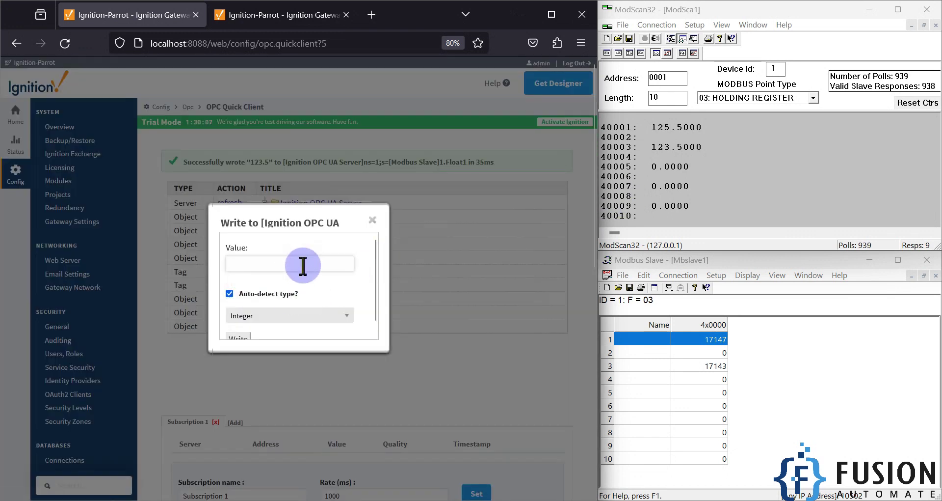
pyautogui.press('Return')
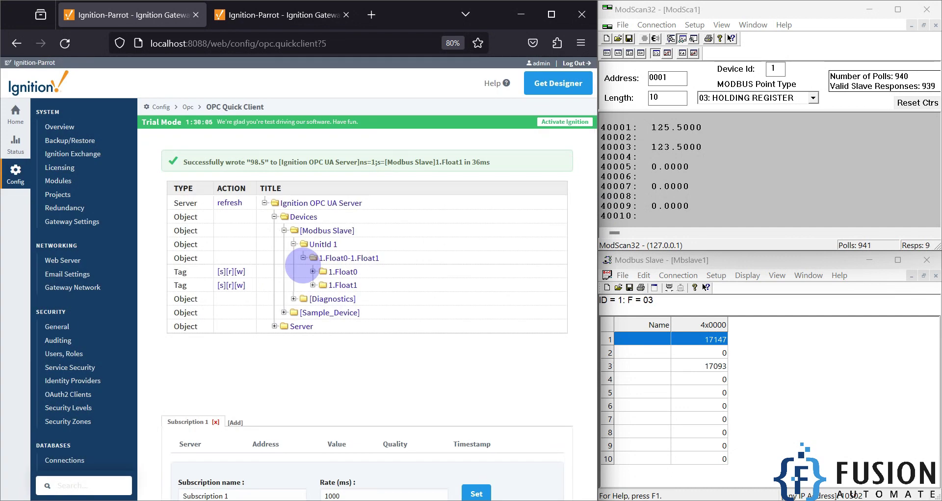
# - In ModScan32, write 0.5 to holding register 40001, and read the 1.Float0 tag in the OPC Quick Client
pyautogui.doubleClick(691, 128)
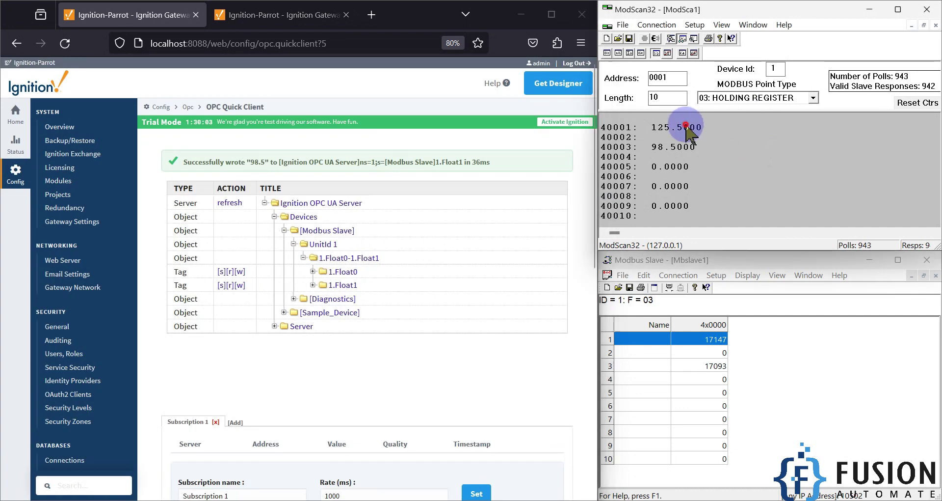
pyautogui.doubleClick(790, 143)
pyautogui.write('0.5')
pyautogui.press('Return')
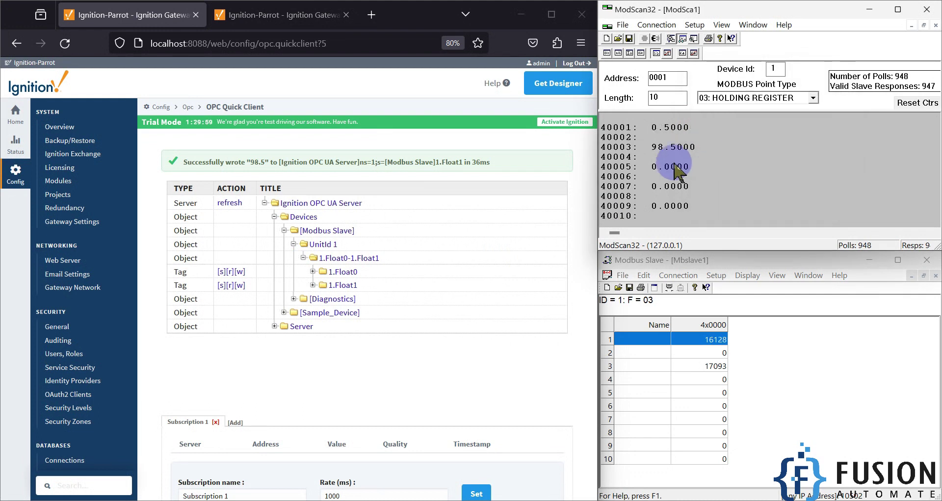
pyautogui.click(230, 272)
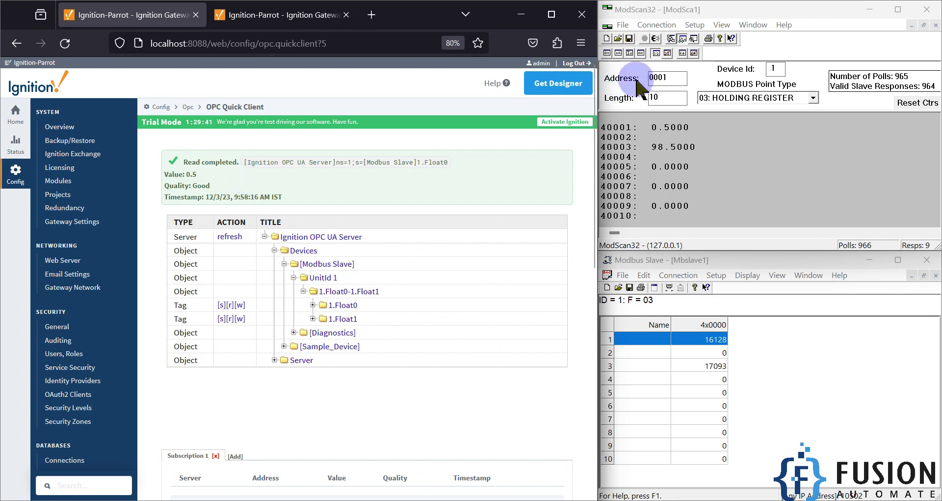
pyautogui.click(709, 73)
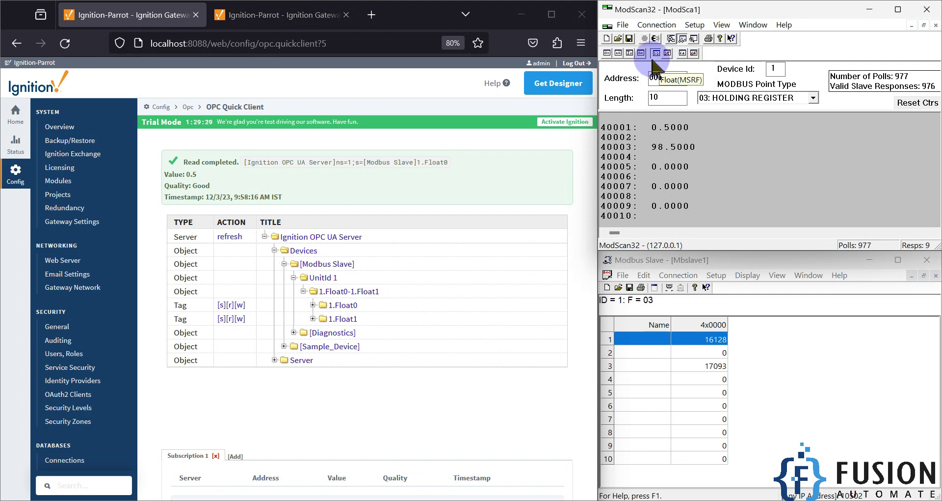
# - Compare the Float row's Modbus address in the Modbus Slave device's address configuration with the first register in ModScan32 and Modbus Slave, and show the desktop
pyautogui.click(264, 15)
pyautogui.click(534, 187)
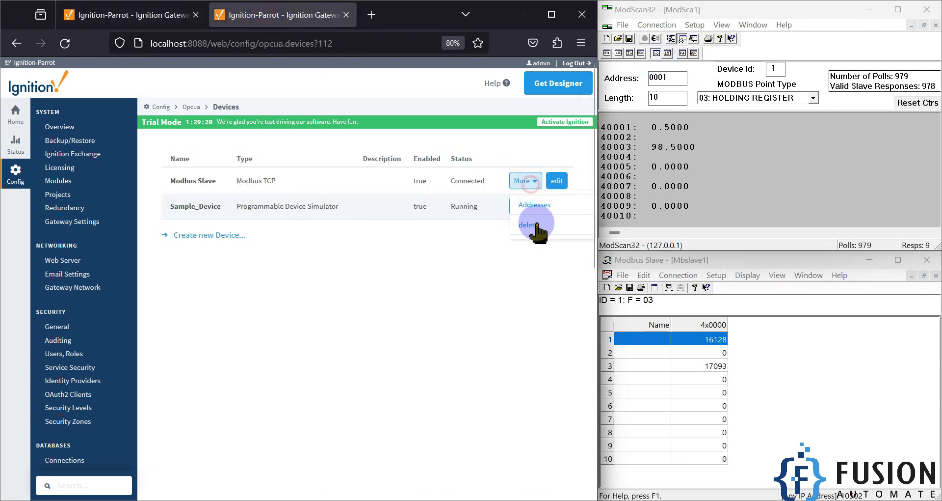
pyautogui.click(545, 228)
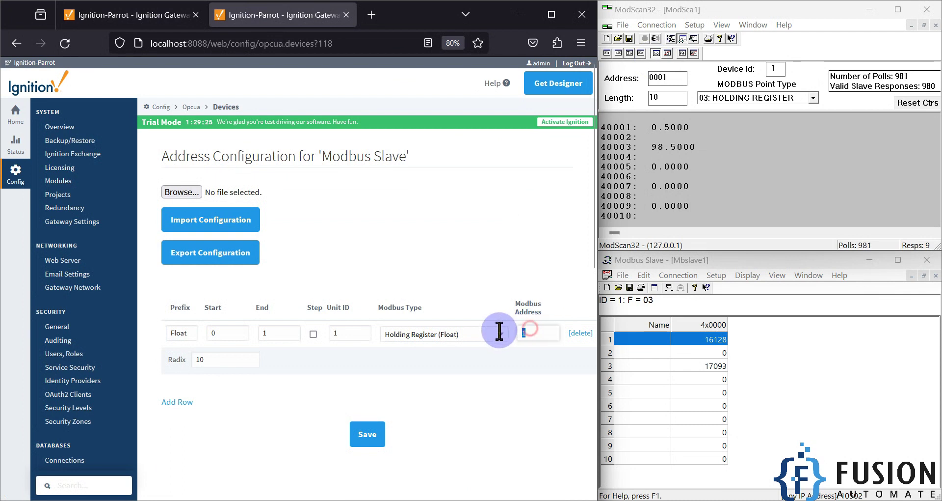
pyautogui.click(616, 128)
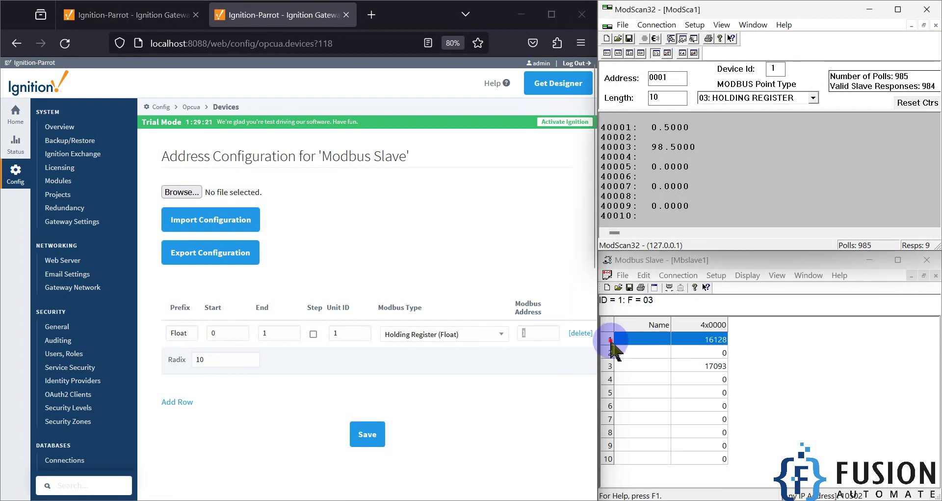
pyautogui.click(611, 340)
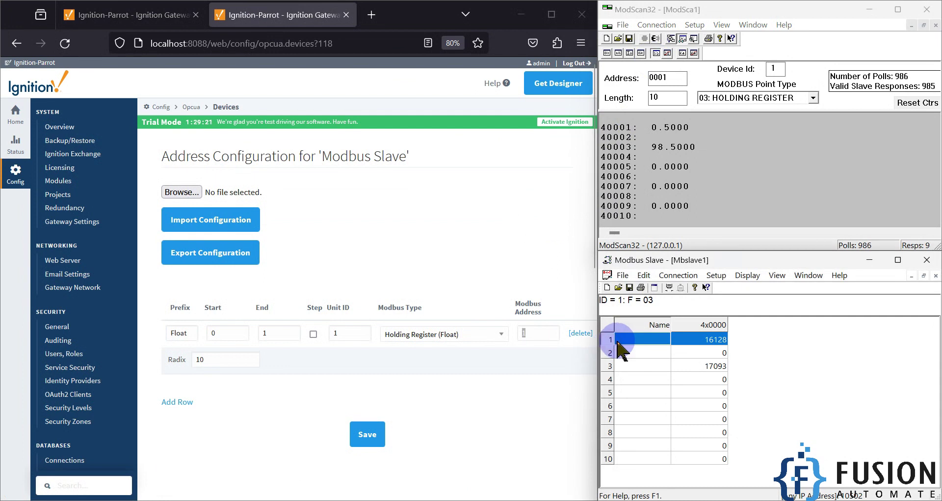
pyautogui.click(540, 331)
pyautogui.moveTo(538, 332); pyautogui.dragTo(521, 332)
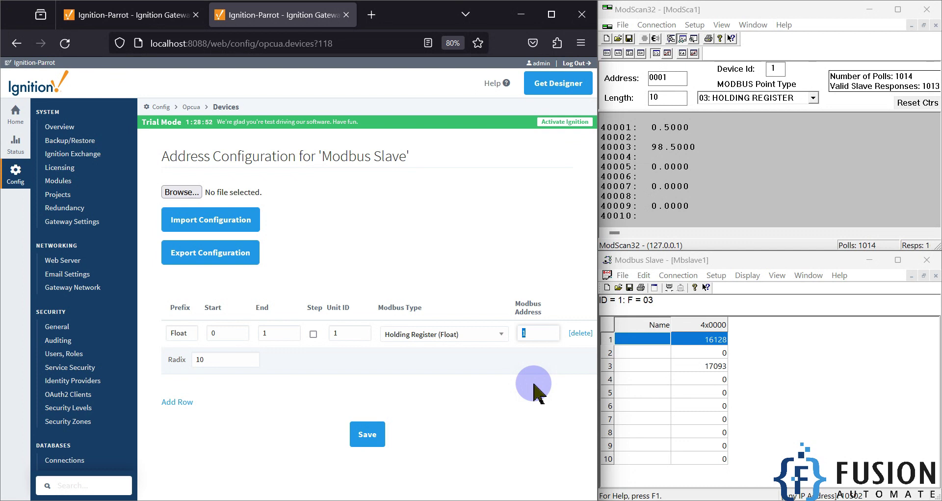
pyautogui.press('super+d')
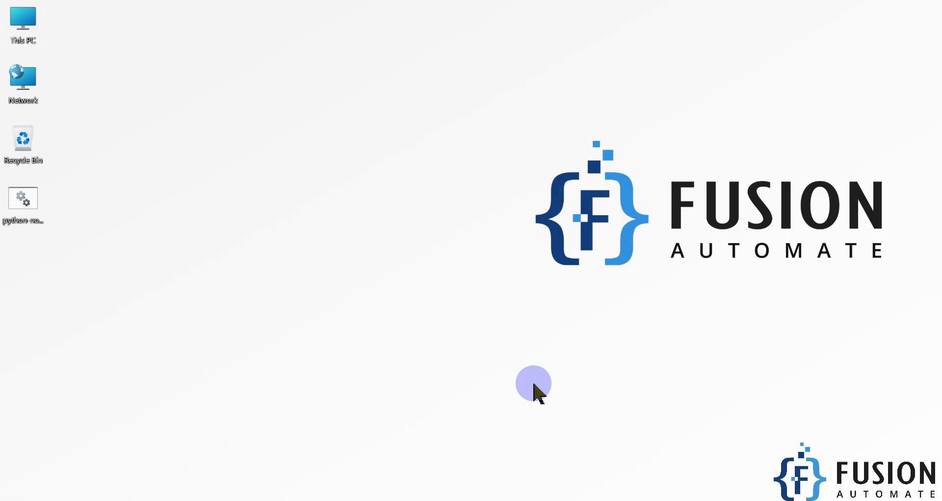